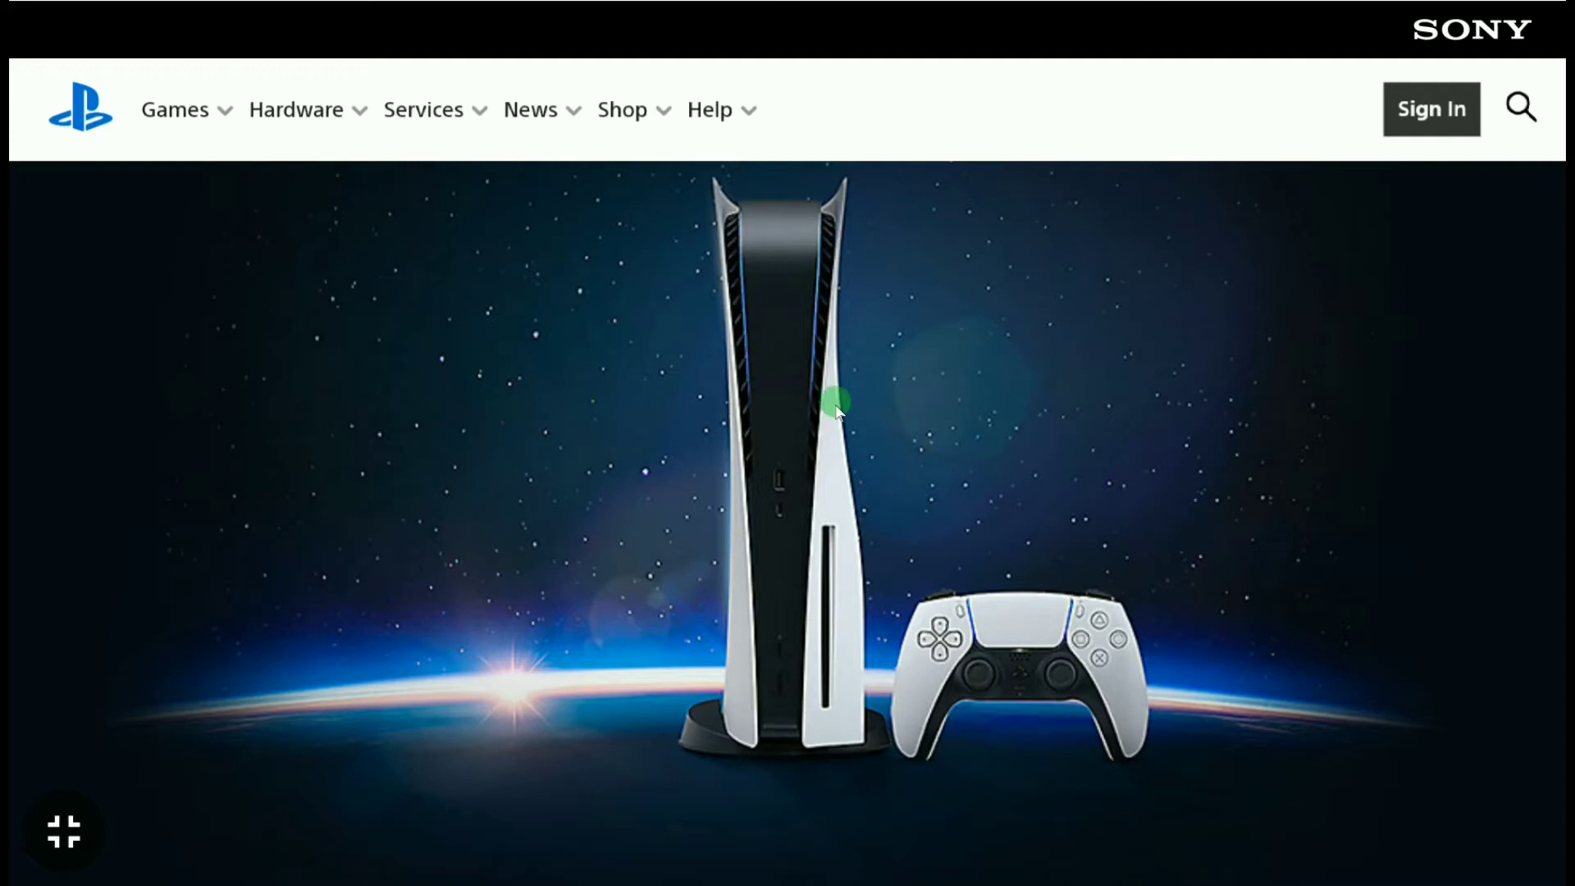
Step: Sign in from the PlayStation home page with the current sign-in email and pasted password
{"action": "left_click", "coordinate": [1398, 107]}
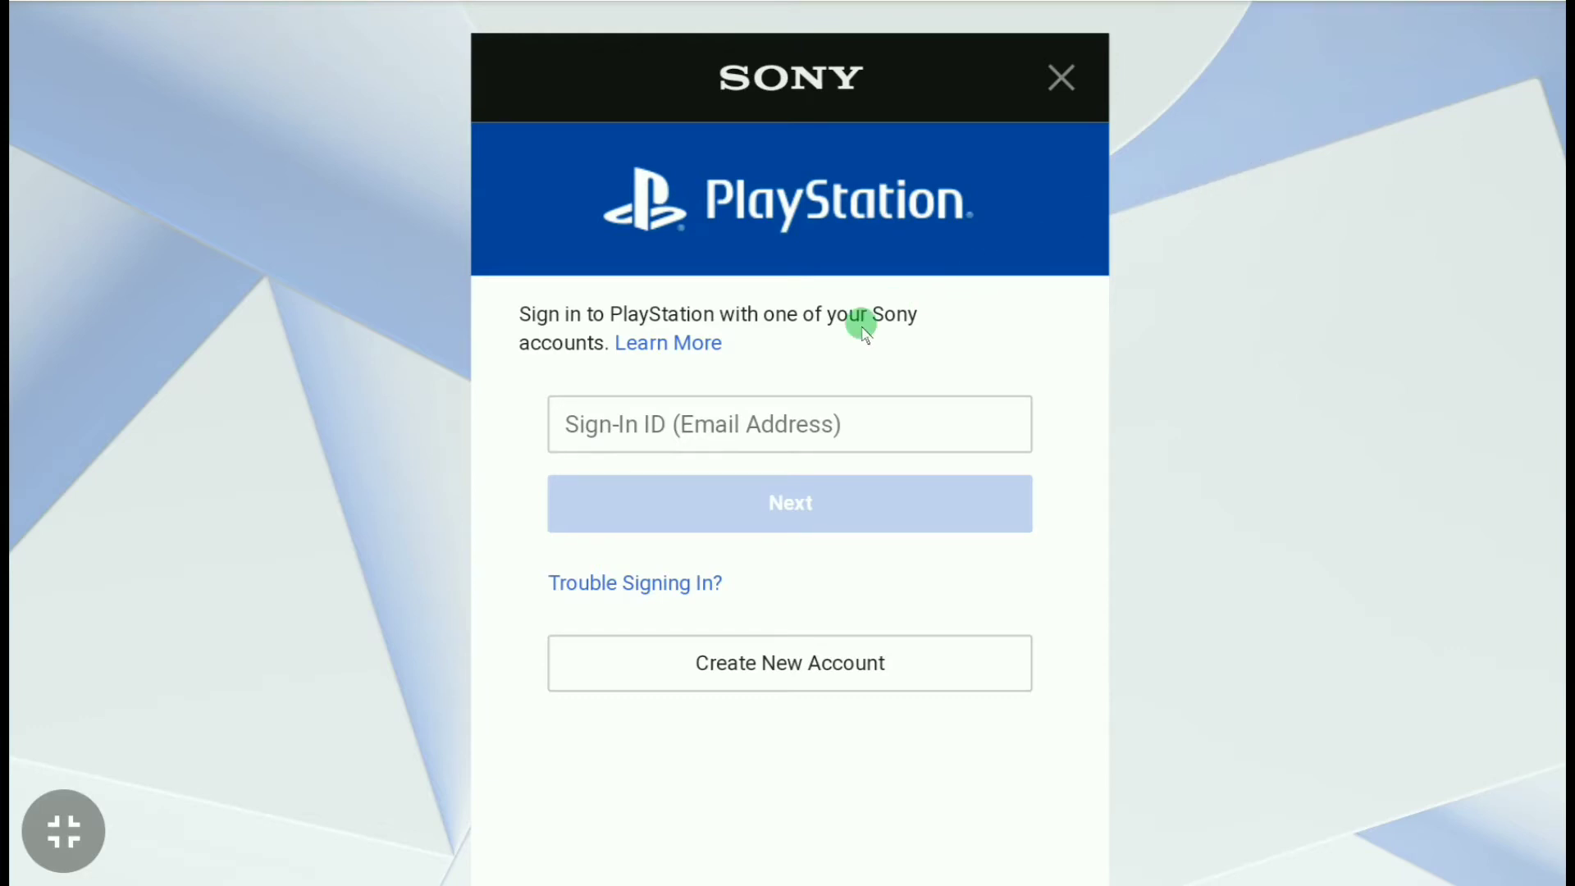
{"action": "left_click", "coordinate": [765, 443]}
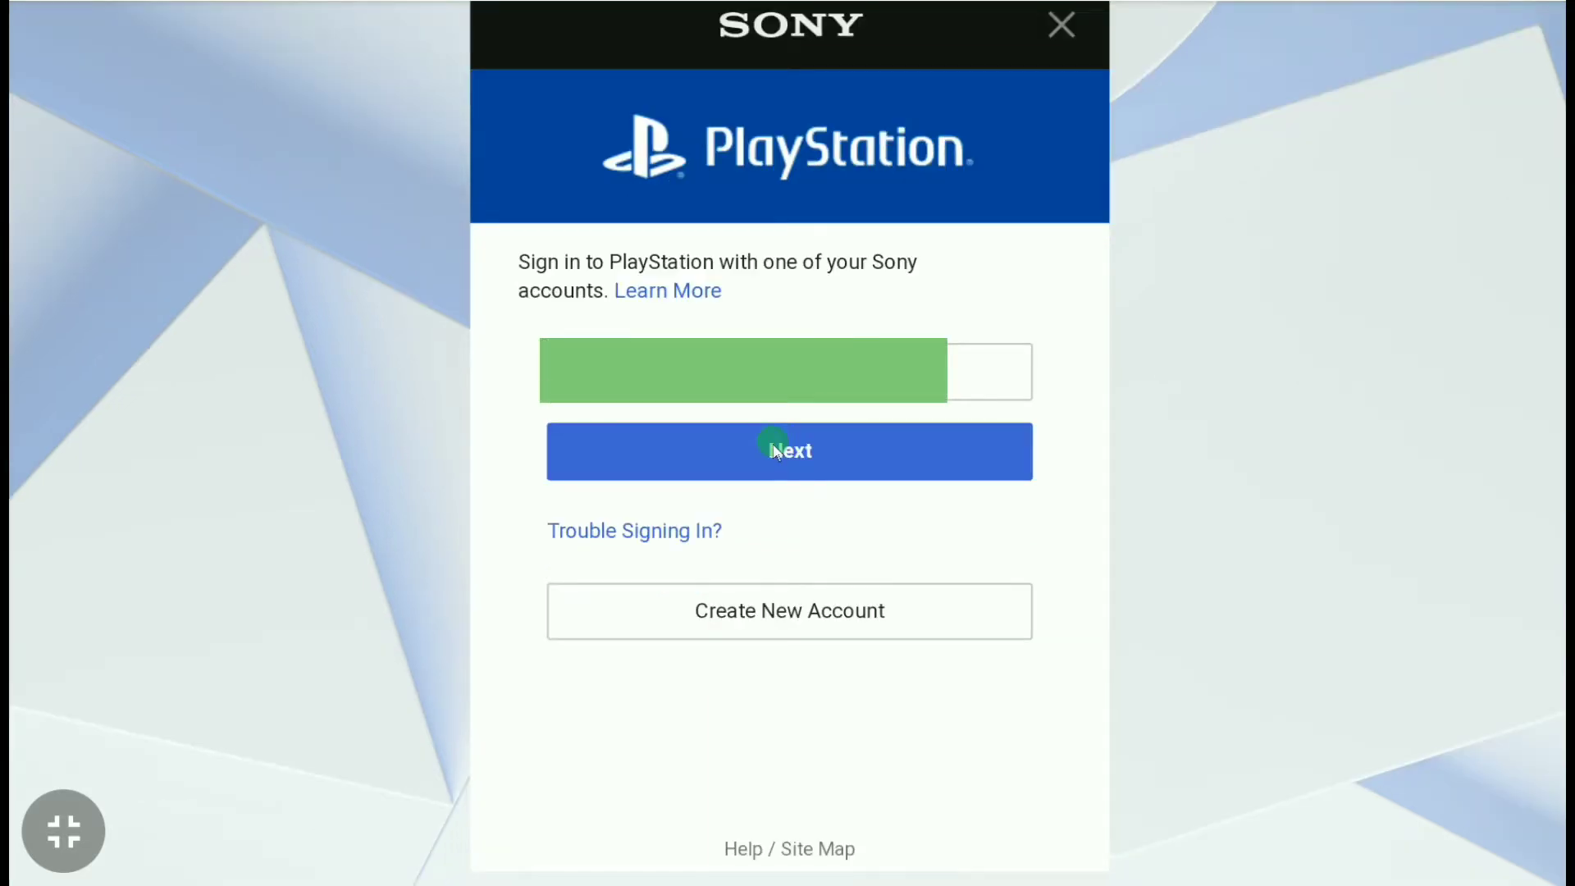
{"action": "left_click", "coordinate": [785, 453]}
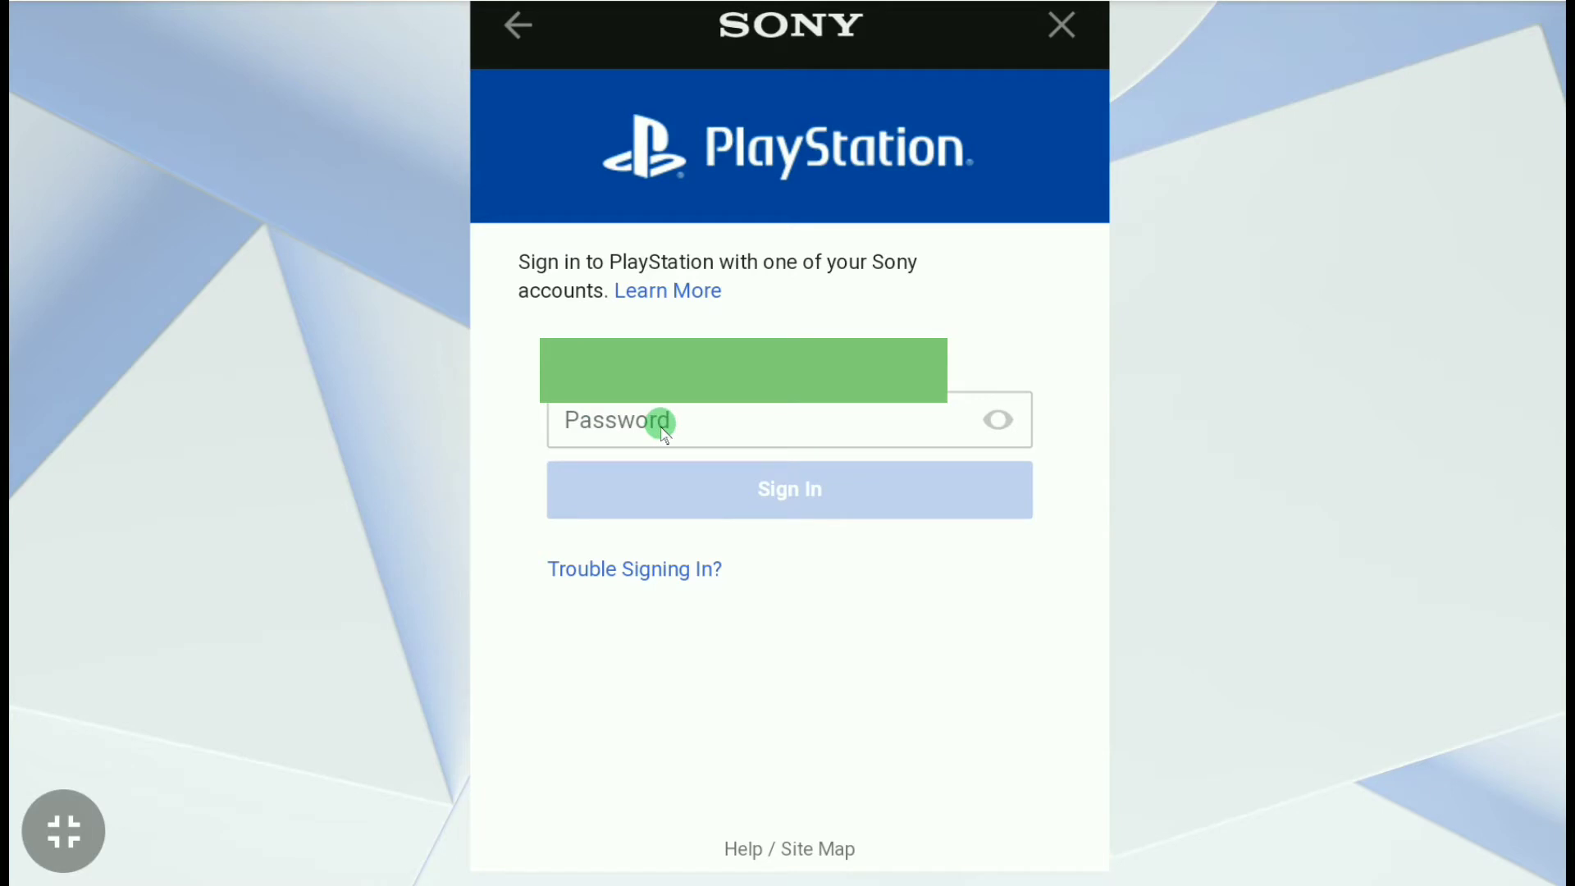
{"action": "key", "text": "ctrl+v"}
{"action": "left_click", "coordinate": [791, 491]}
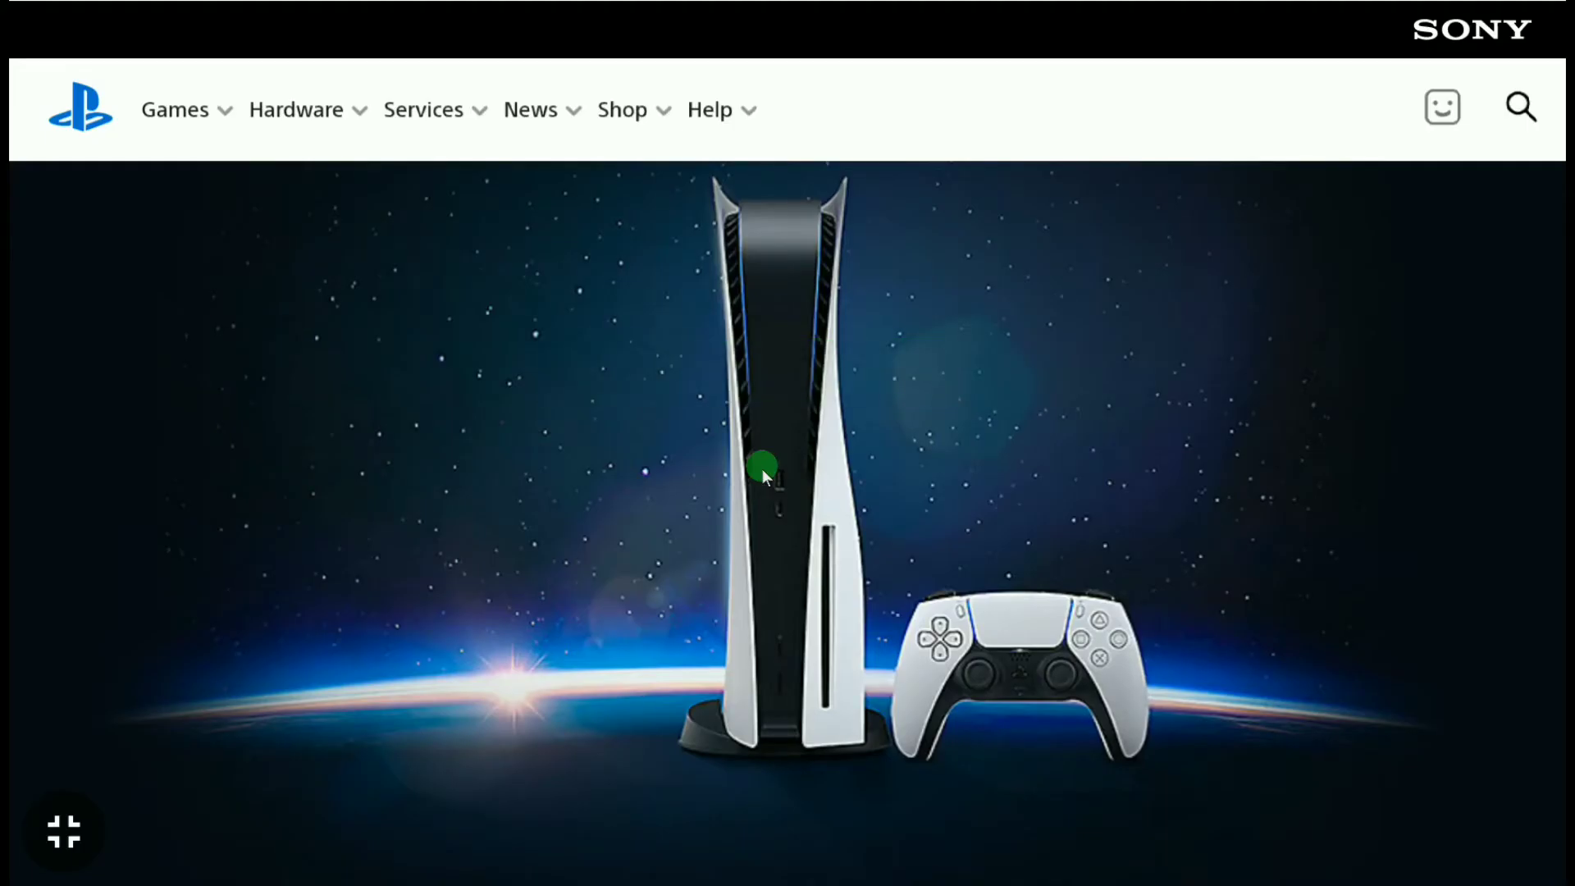
Step: Open the PSN Status page from the Help menu
{"action": "left_click", "coordinate": [708, 109]}
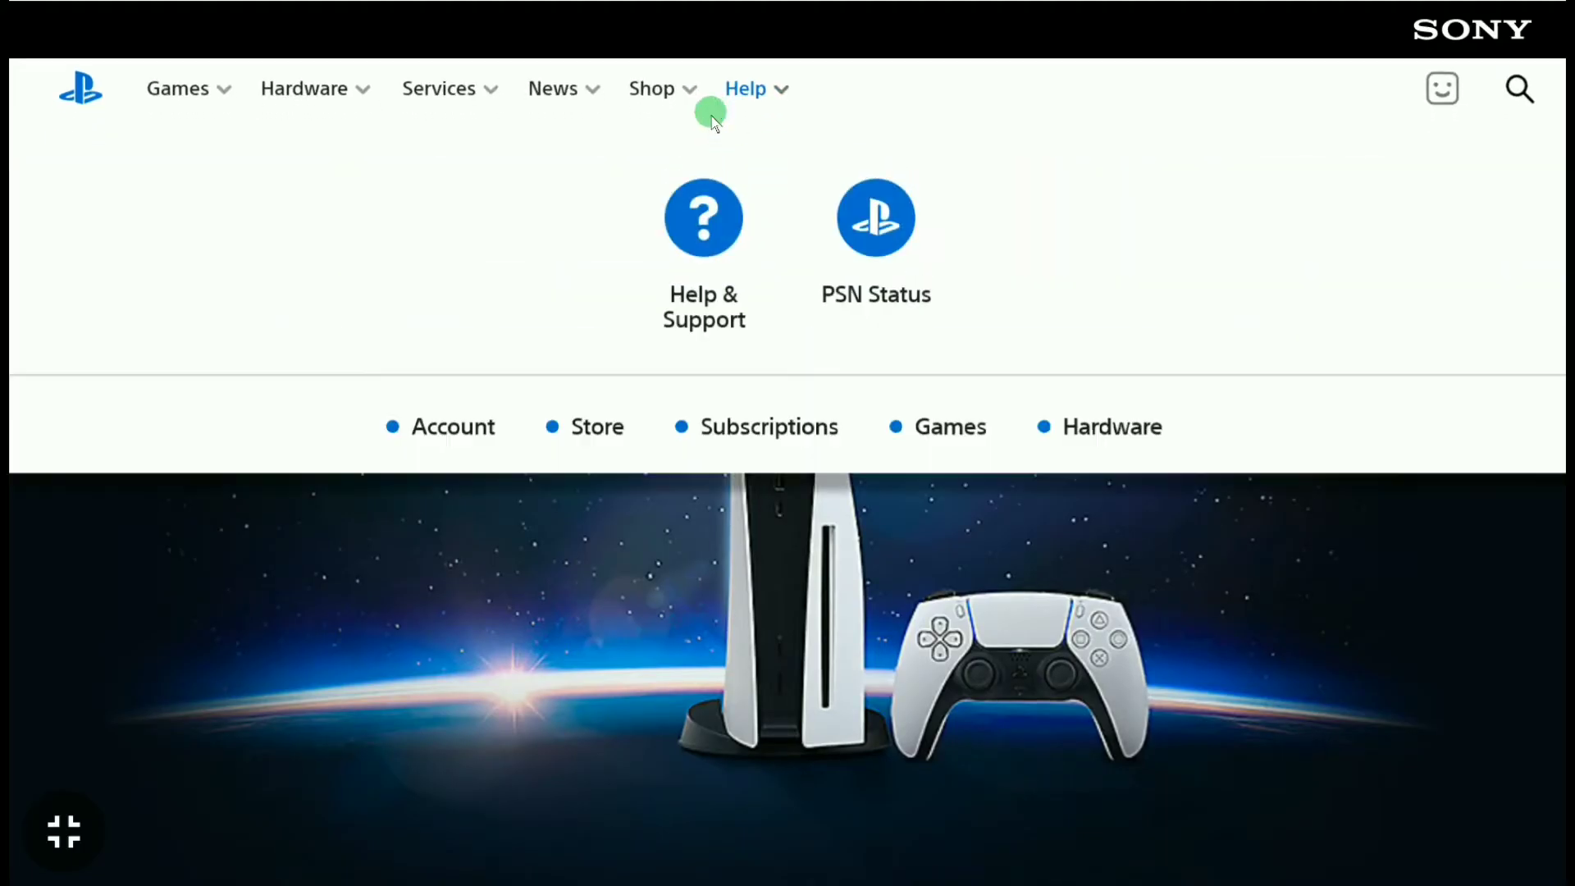
{"action": "left_click", "coordinate": [870, 232]}
{"action": "scroll", "coordinate": [875, 356], "scroll_direction": "down", "scroll_amount": 4}
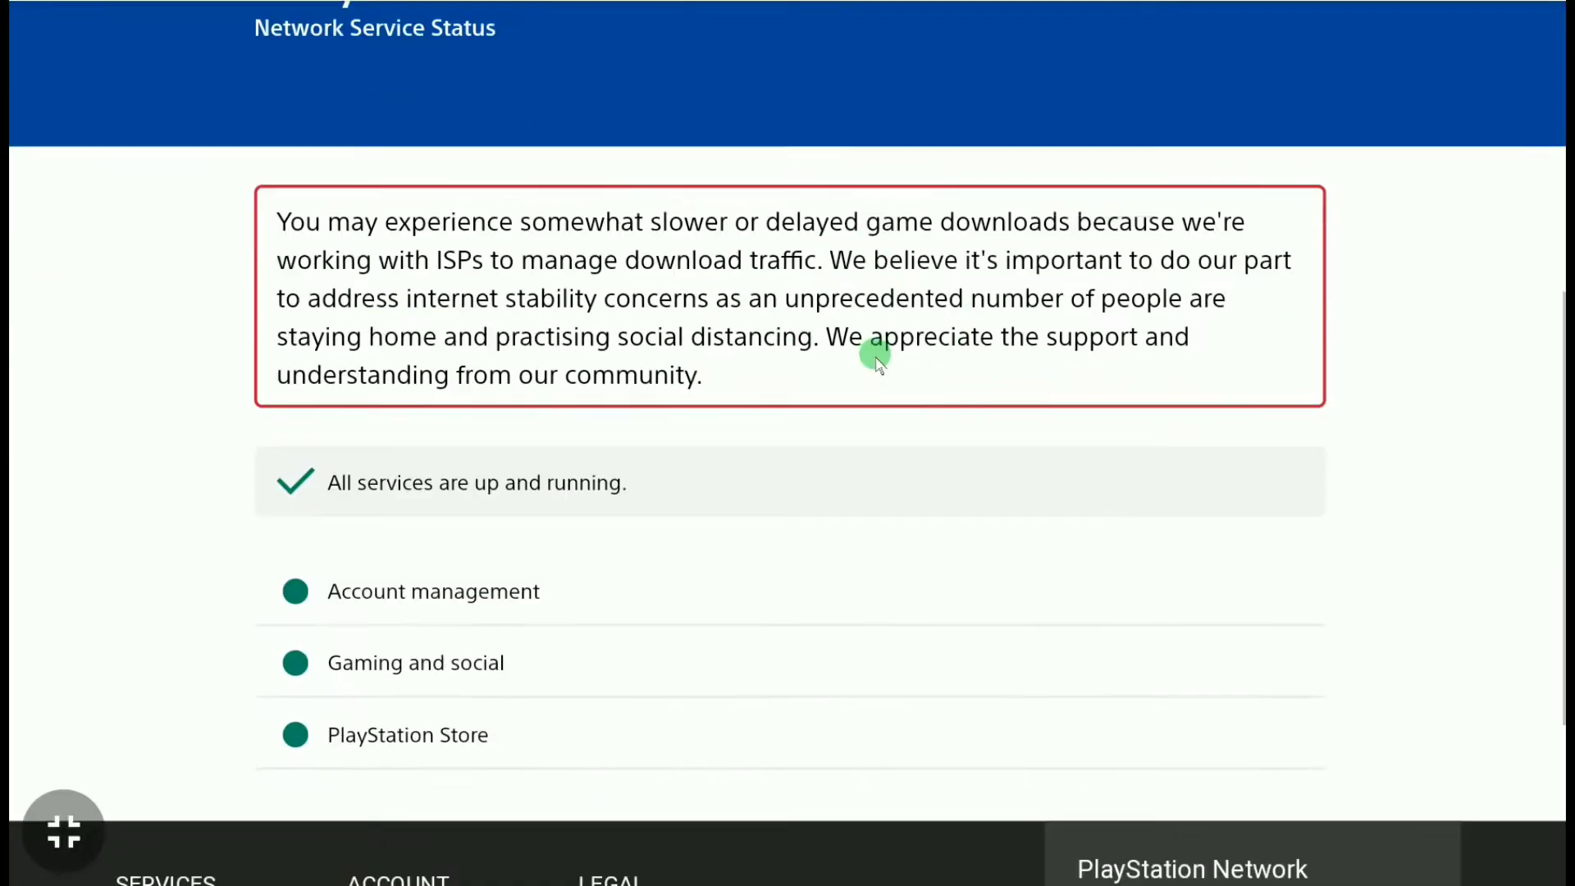
{"action": "scroll", "coordinate": [875, 357], "scroll_direction": "down", "scroll_amount": 3}
Step: Go to Sony account management and sign in again with email and password
{"action": "left_click", "coordinate": [418, 625]}
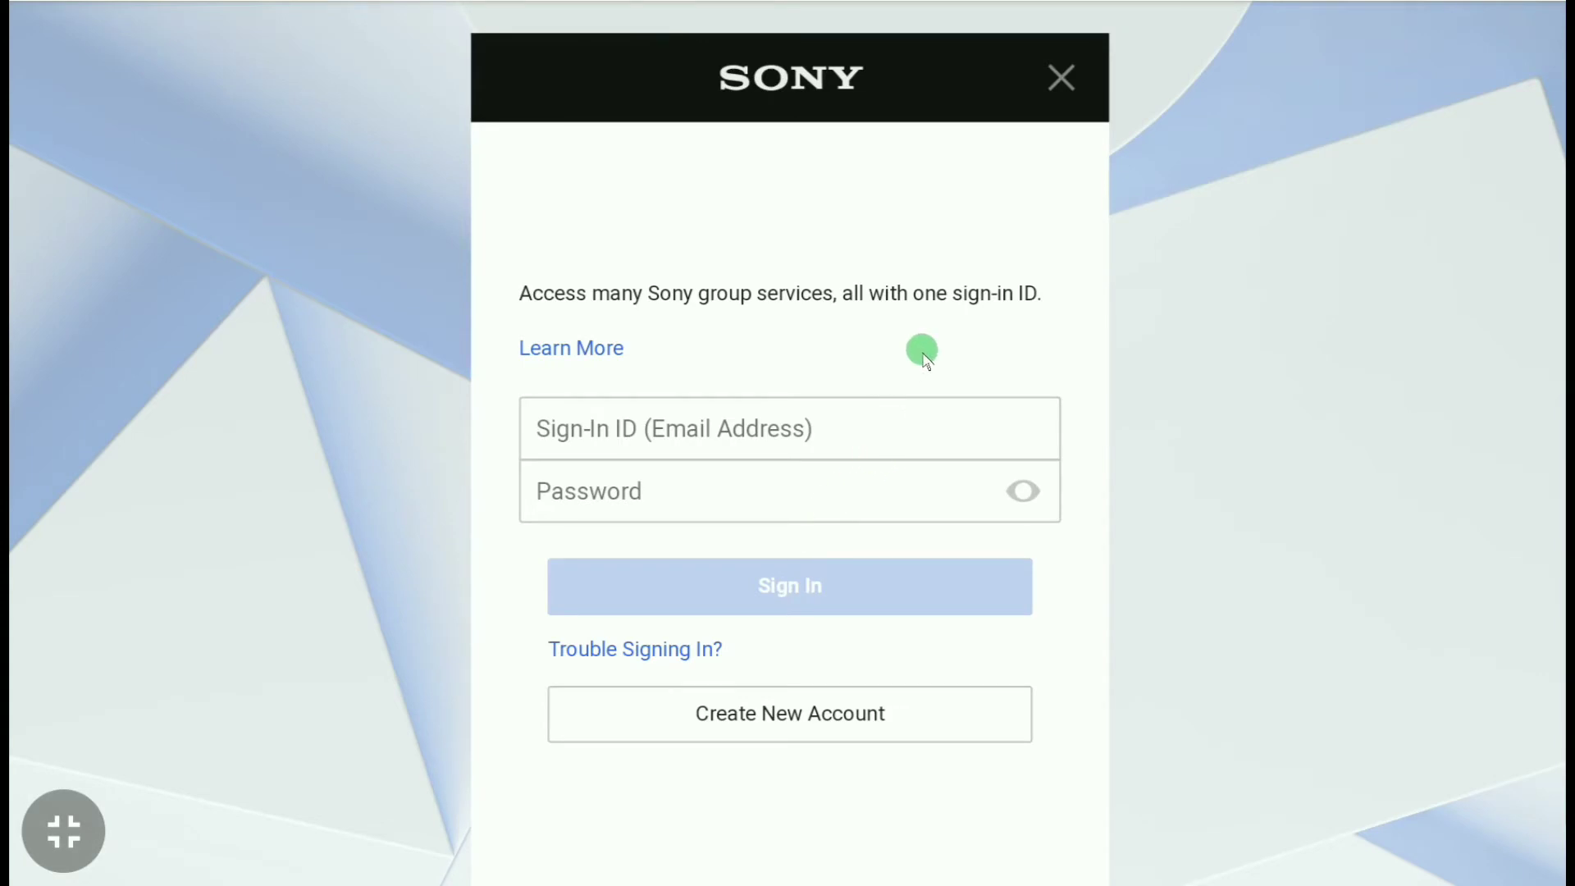
{"action": "left_click", "coordinate": [780, 426]}
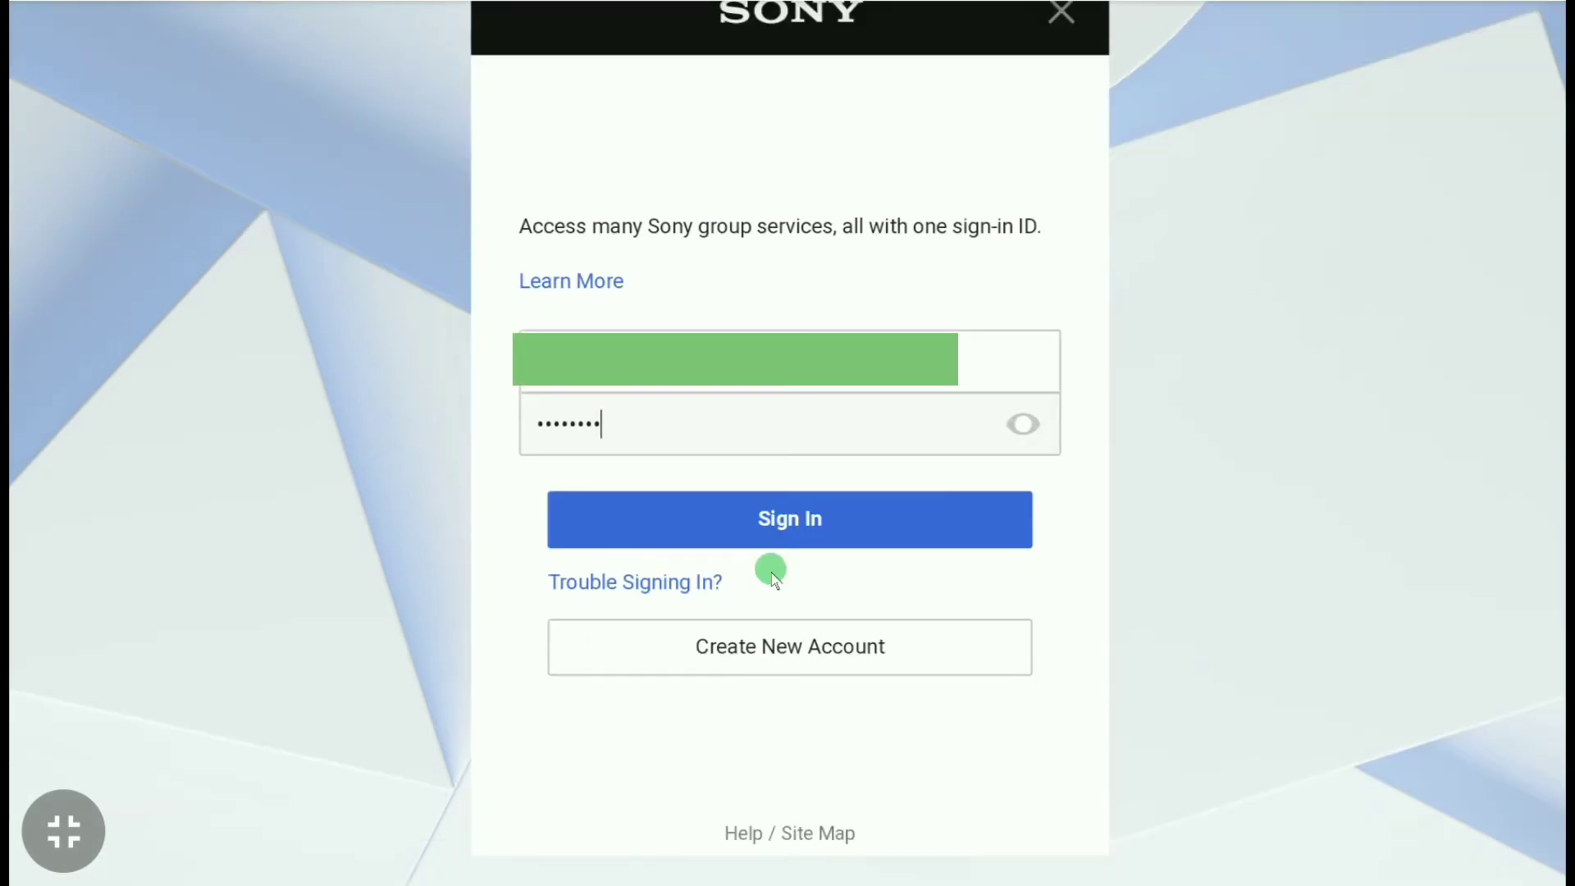
{"action": "left_click", "coordinate": [770, 525]}
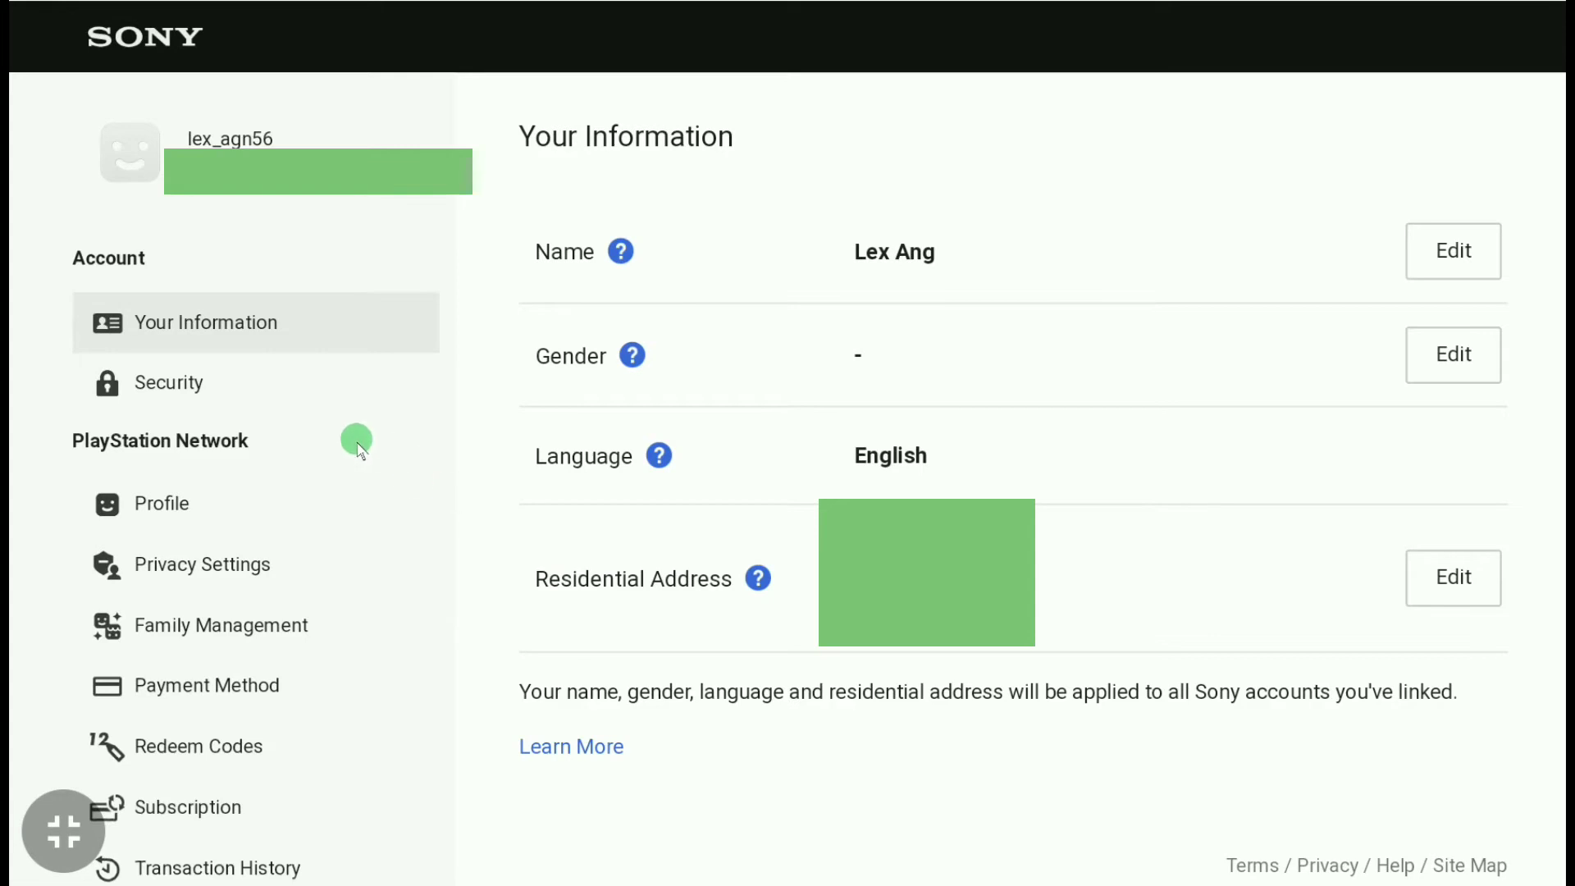
Step: Open Security settings and start editing the Sign-In ID (Email Address)
{"action": "left_click", "coordinate": [152, 398]}
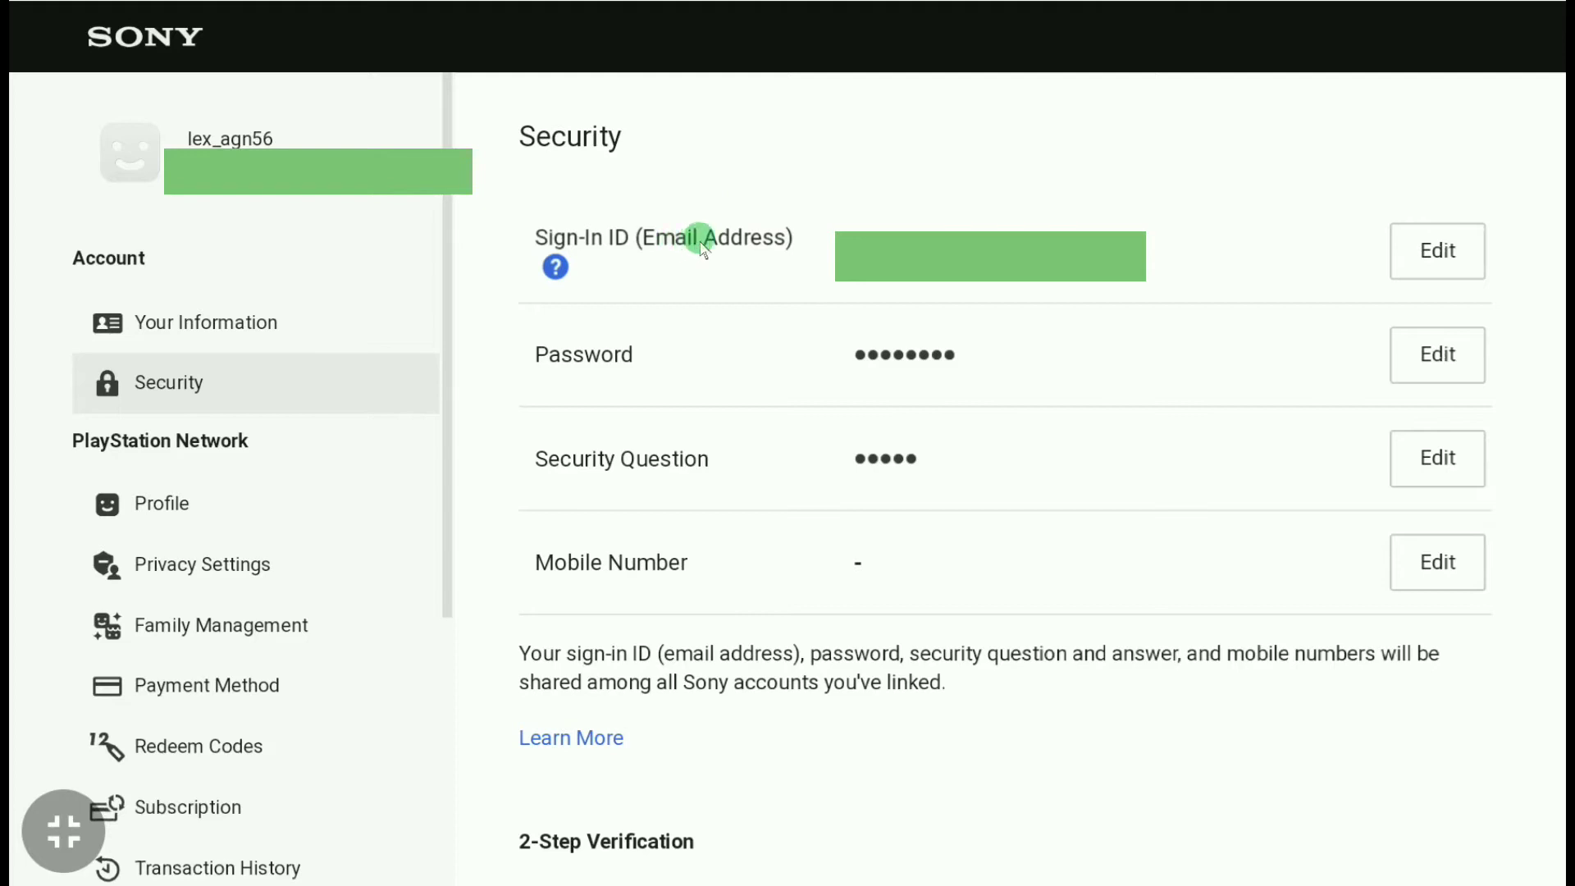
{"action": "left_click", "coordinate": [1422, 249]}
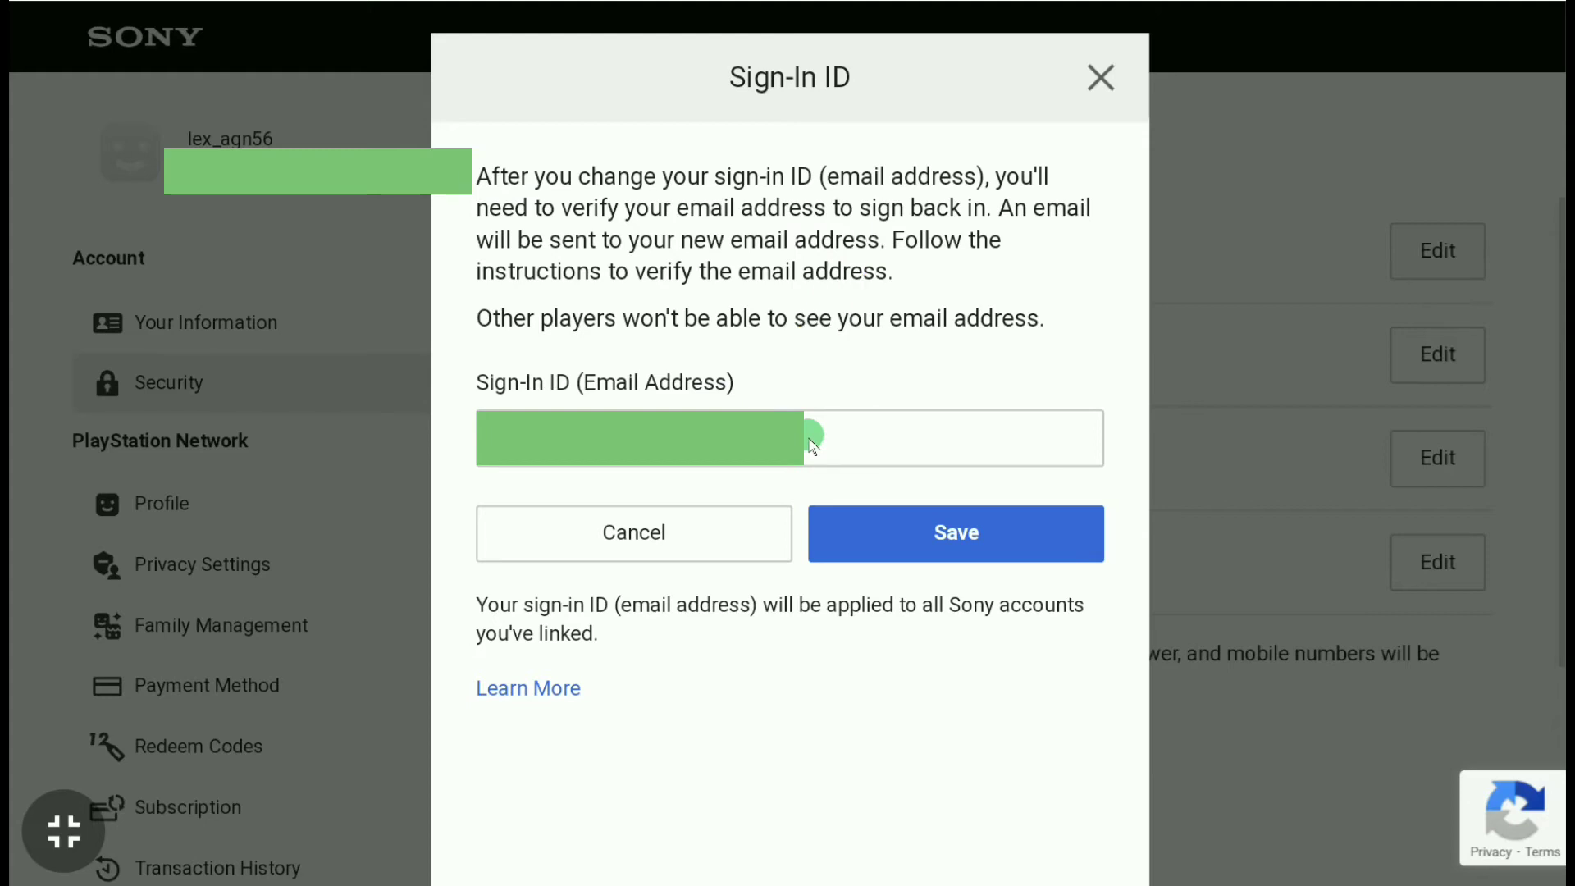
Step: Save the new sign-in ID and confirm it by re-entering the account password
{"action": "scroll", "coordinate": [813, 443], "scroll_direction": "down", "scroll_amount": 2}
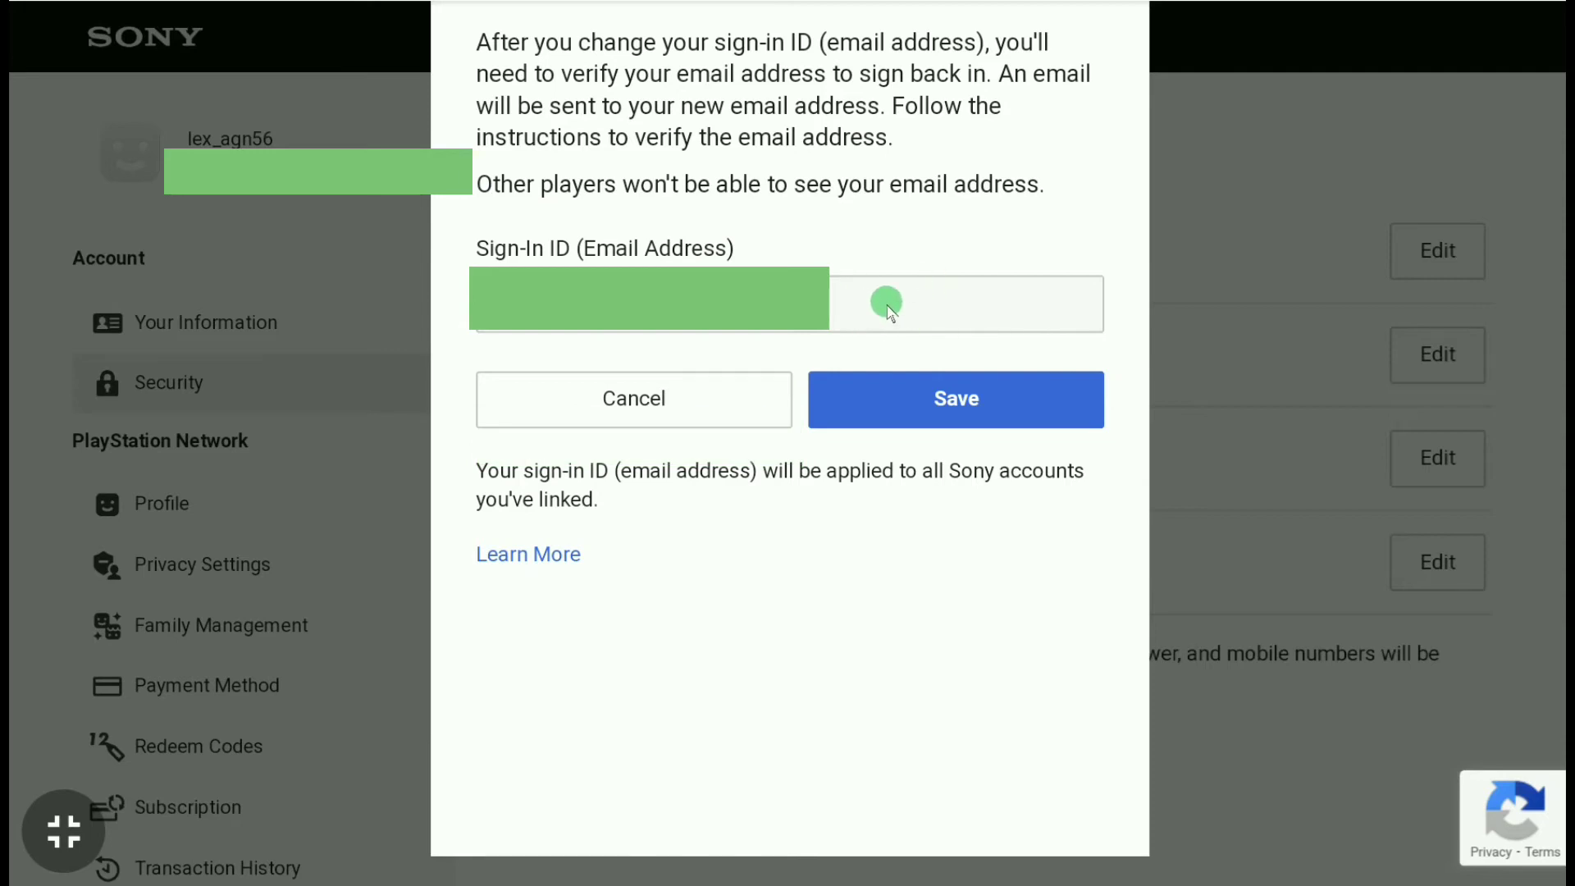
{"action": "left_click", "coordinate": [930, 402]}
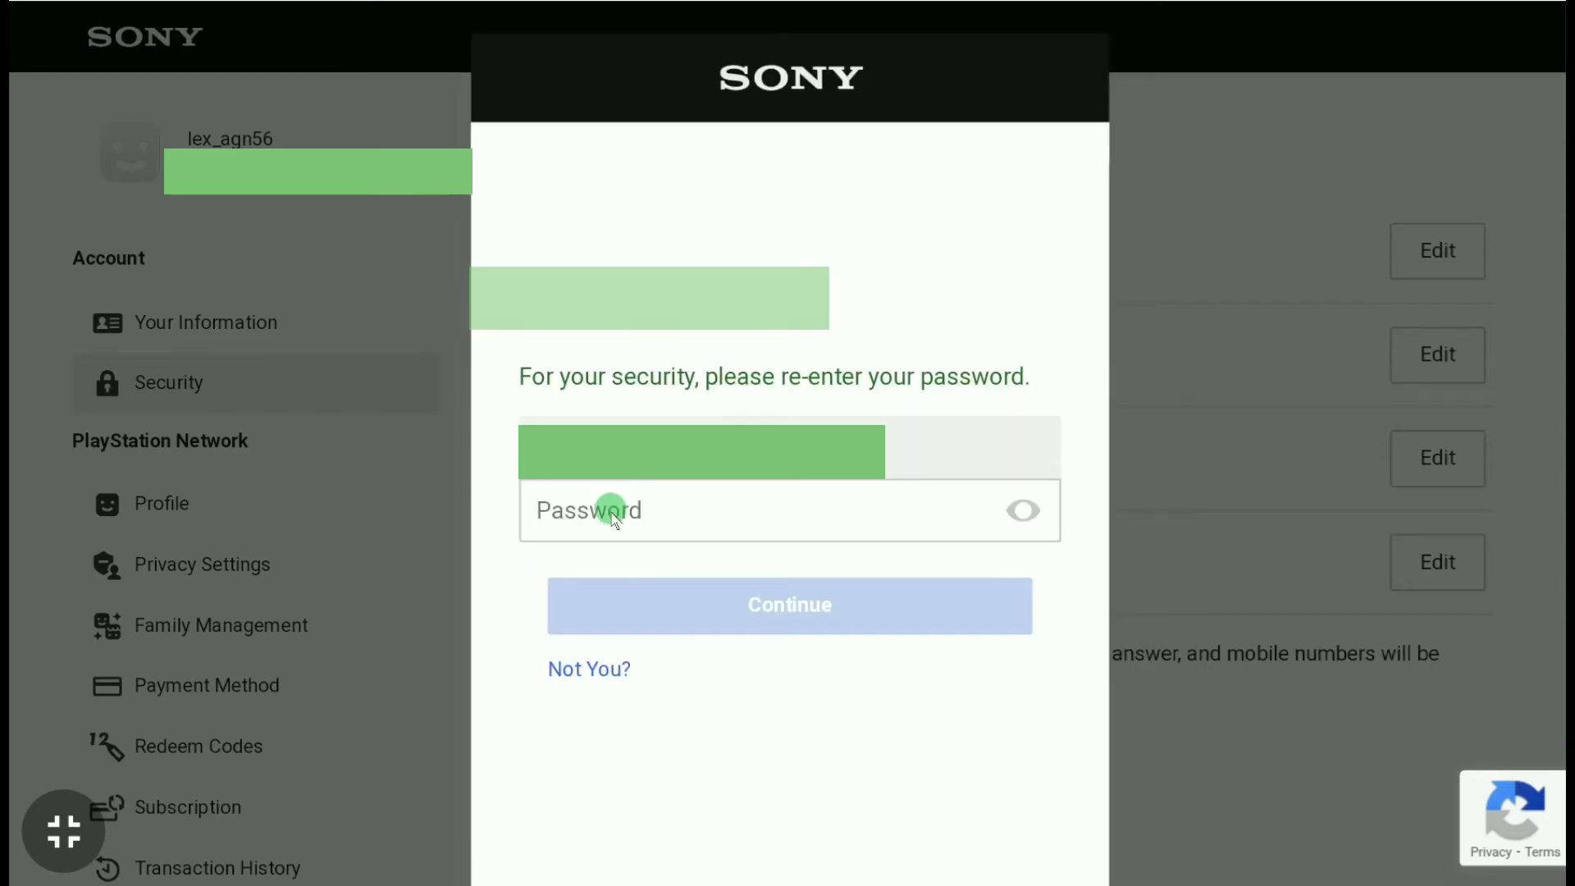
{"action": "left_click", "coordinate": [679, 502]}
{"action": "key", "text": "ctrl+v"}
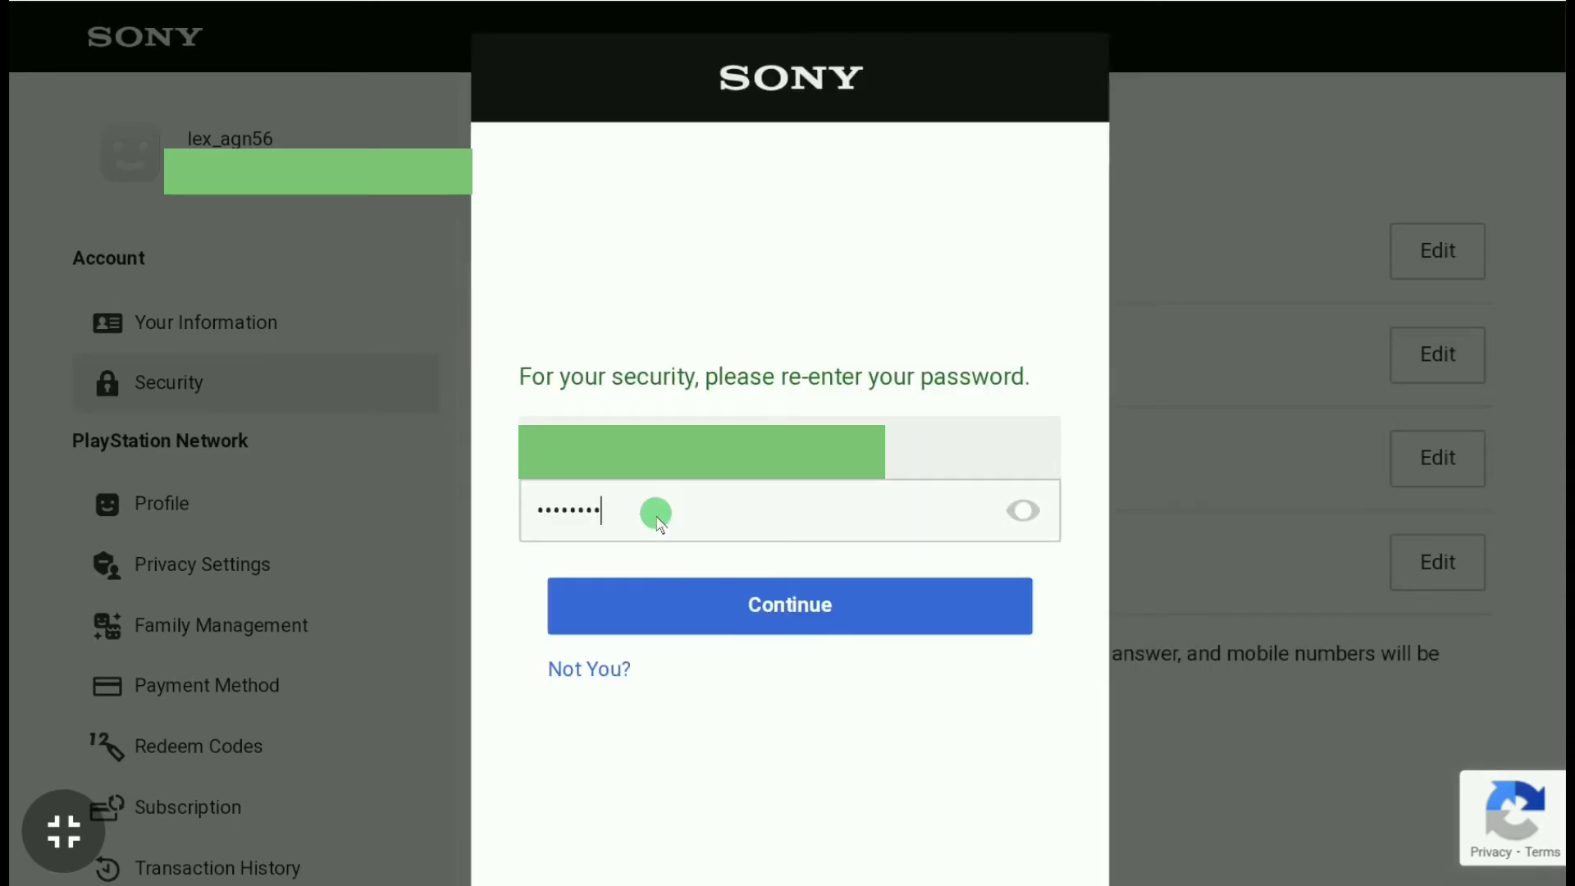
{"action": "left_click", "coordinate": [790, 603]}
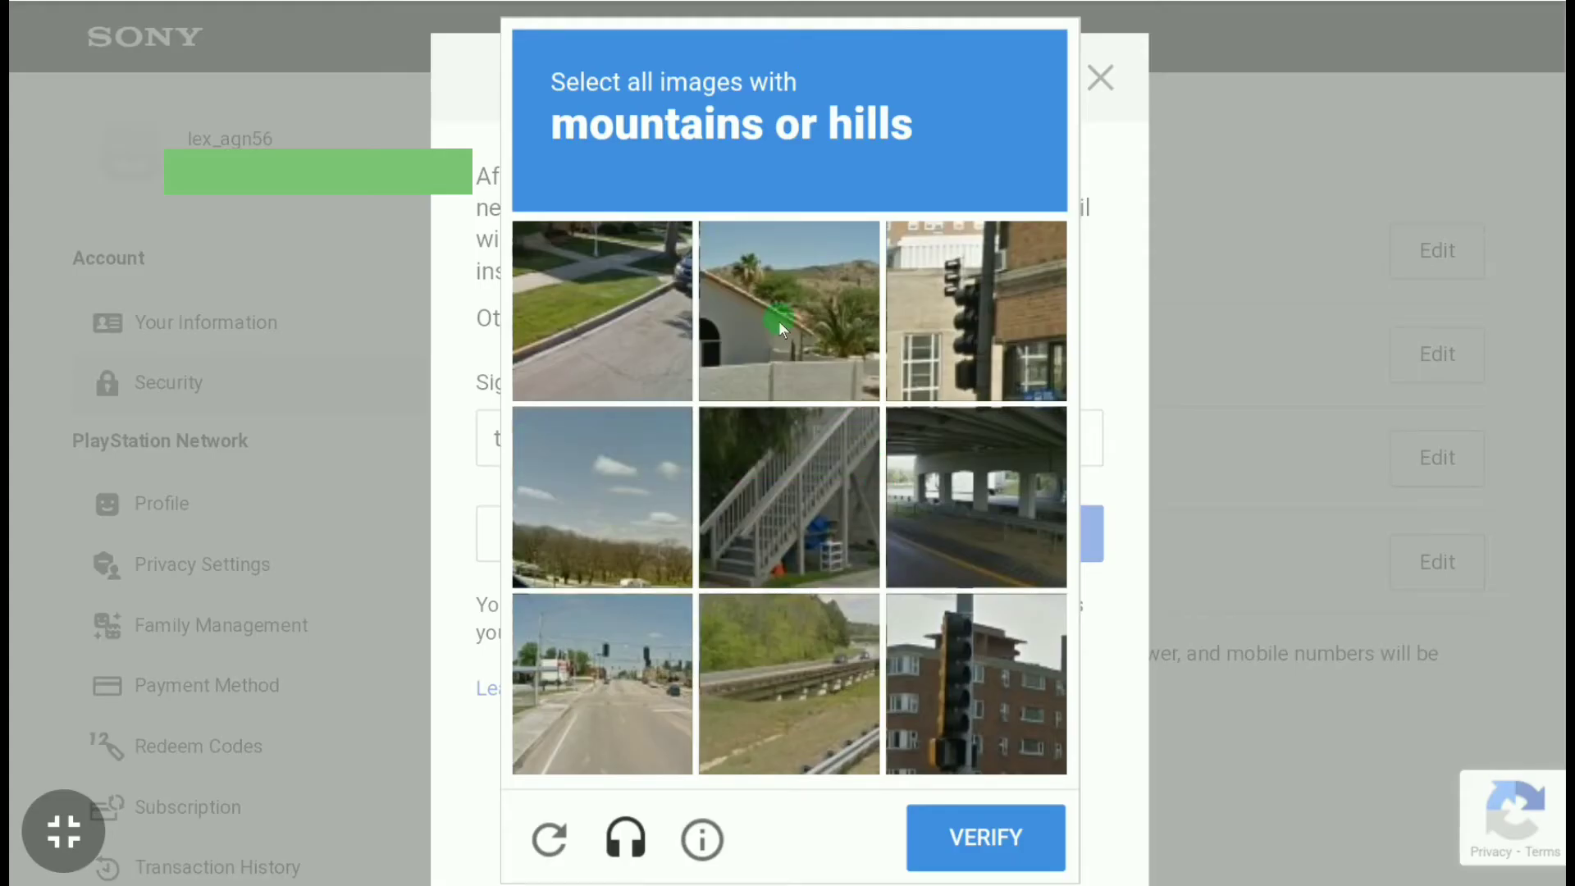
Step: Pass the reCAPTCHA by selecting the three mountain/hill tiles and verifying
{"action": "left_click", "coordinate": [780, 322]}
{"action": "left_click", "coordinate": [567, 511]}
{"action": "left_click", "coordinate": [770, 702]}
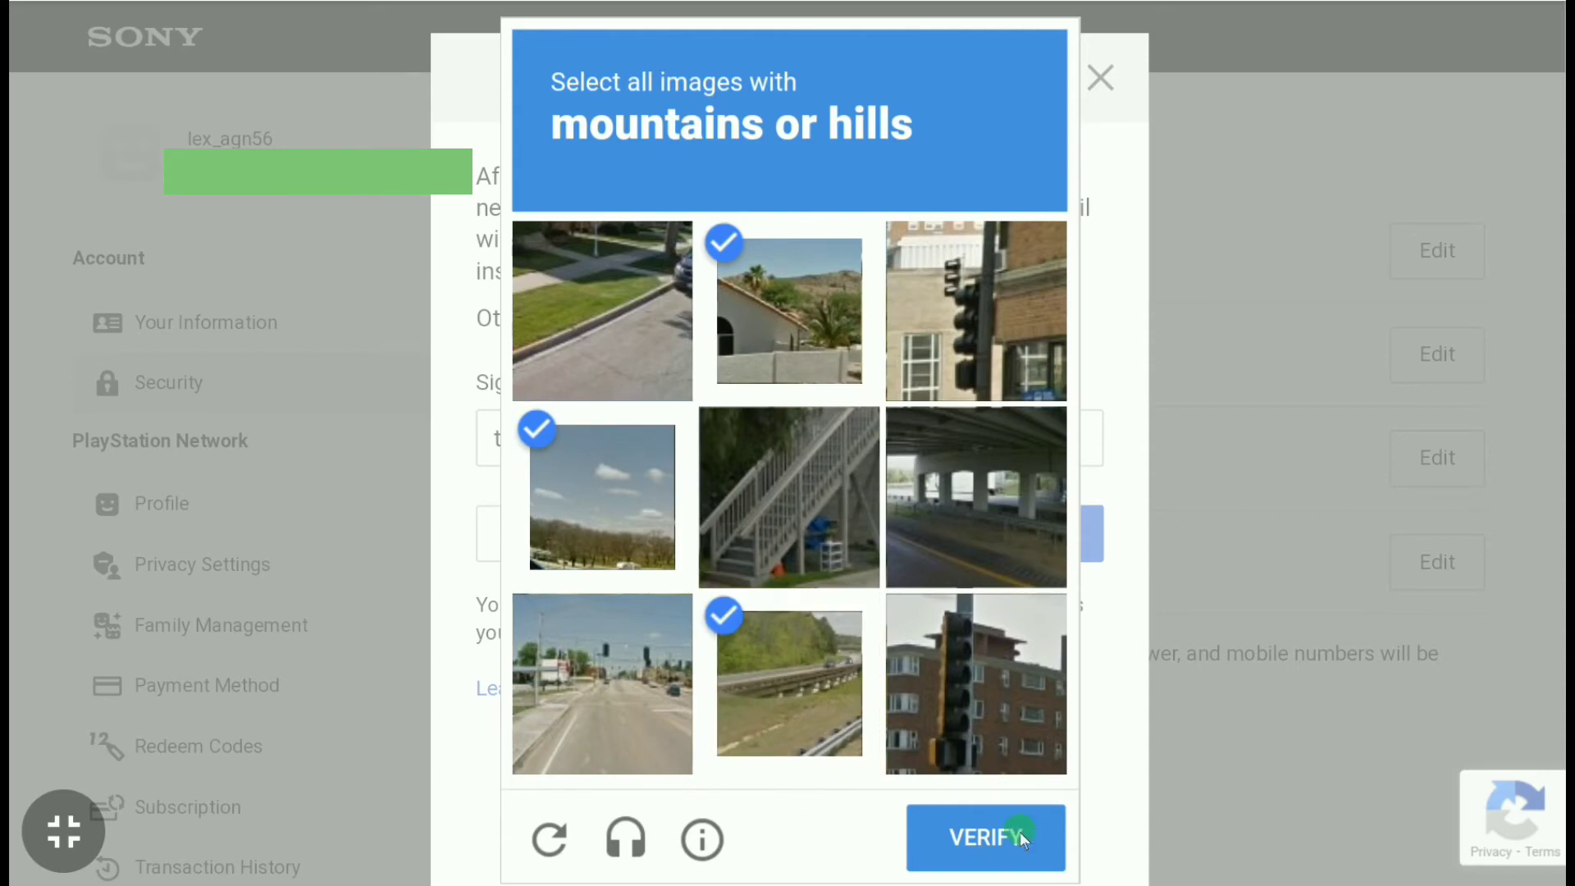
{"action": "left_click", "coordinate": [1021, 832]}
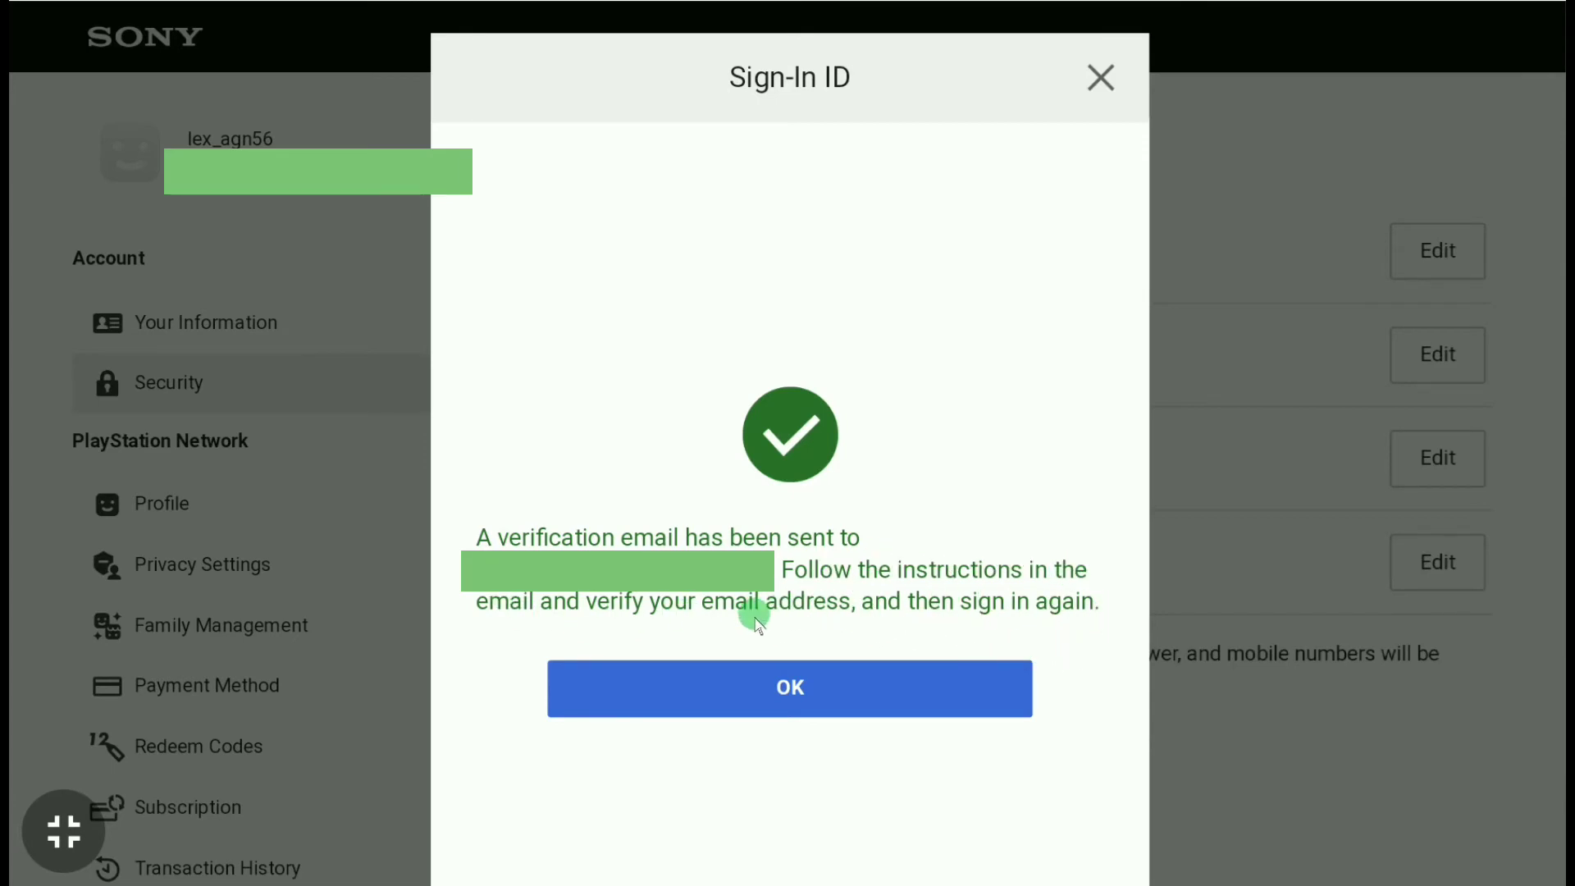
Step: Dismiss the verification-sent notice and confirm the new email via Verify Now in Gmail
{"action": "left_click", "coordinate": [798, 681]}
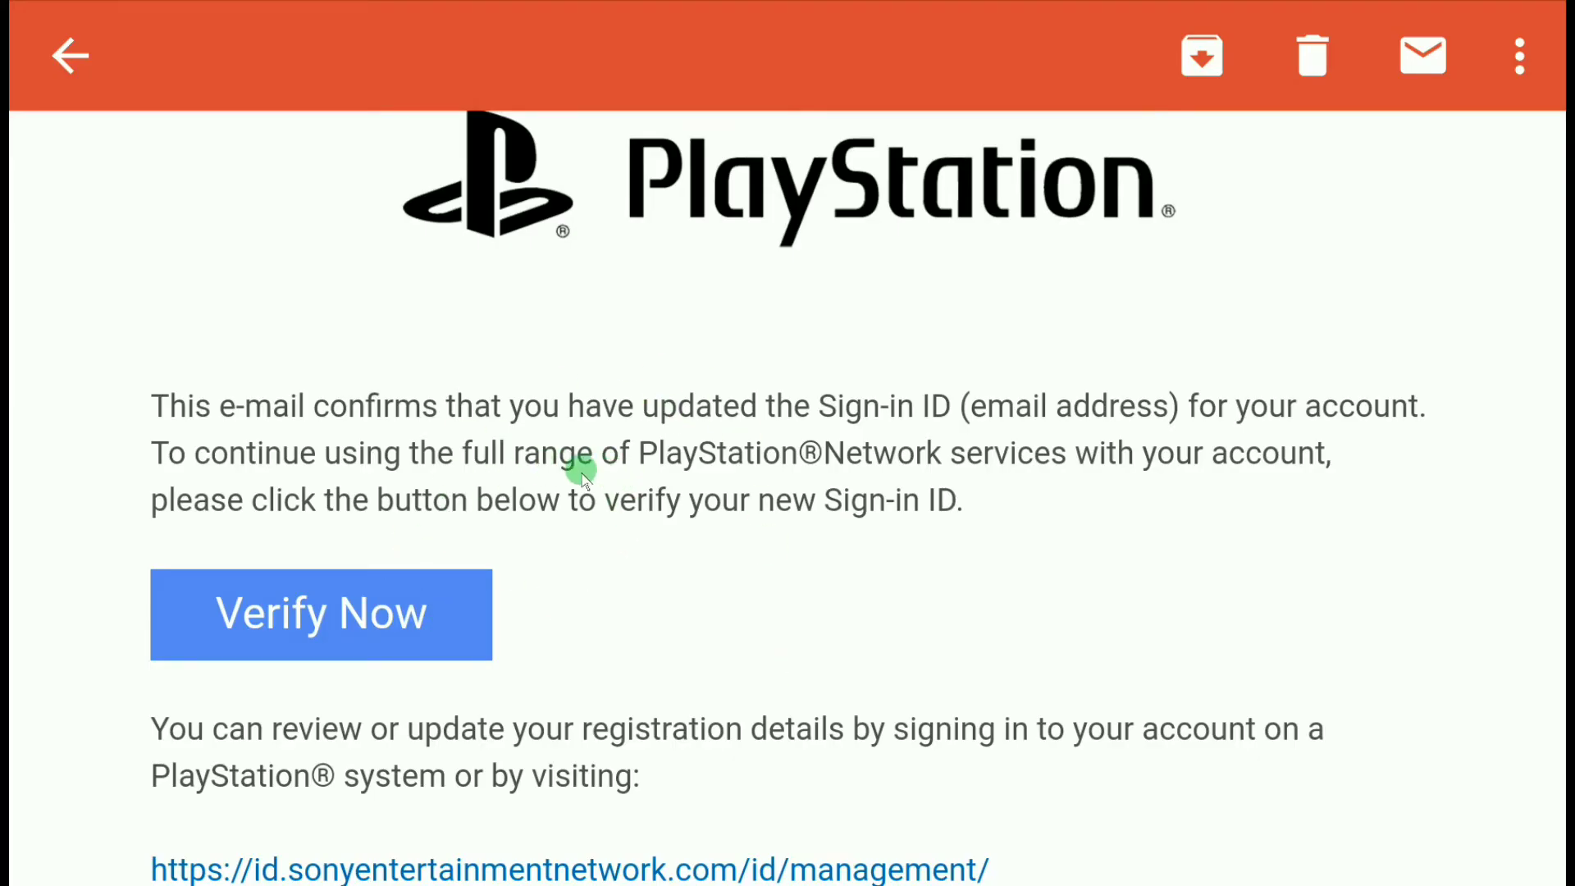
{"action": "left_click", "coordinate": [275, 613]}
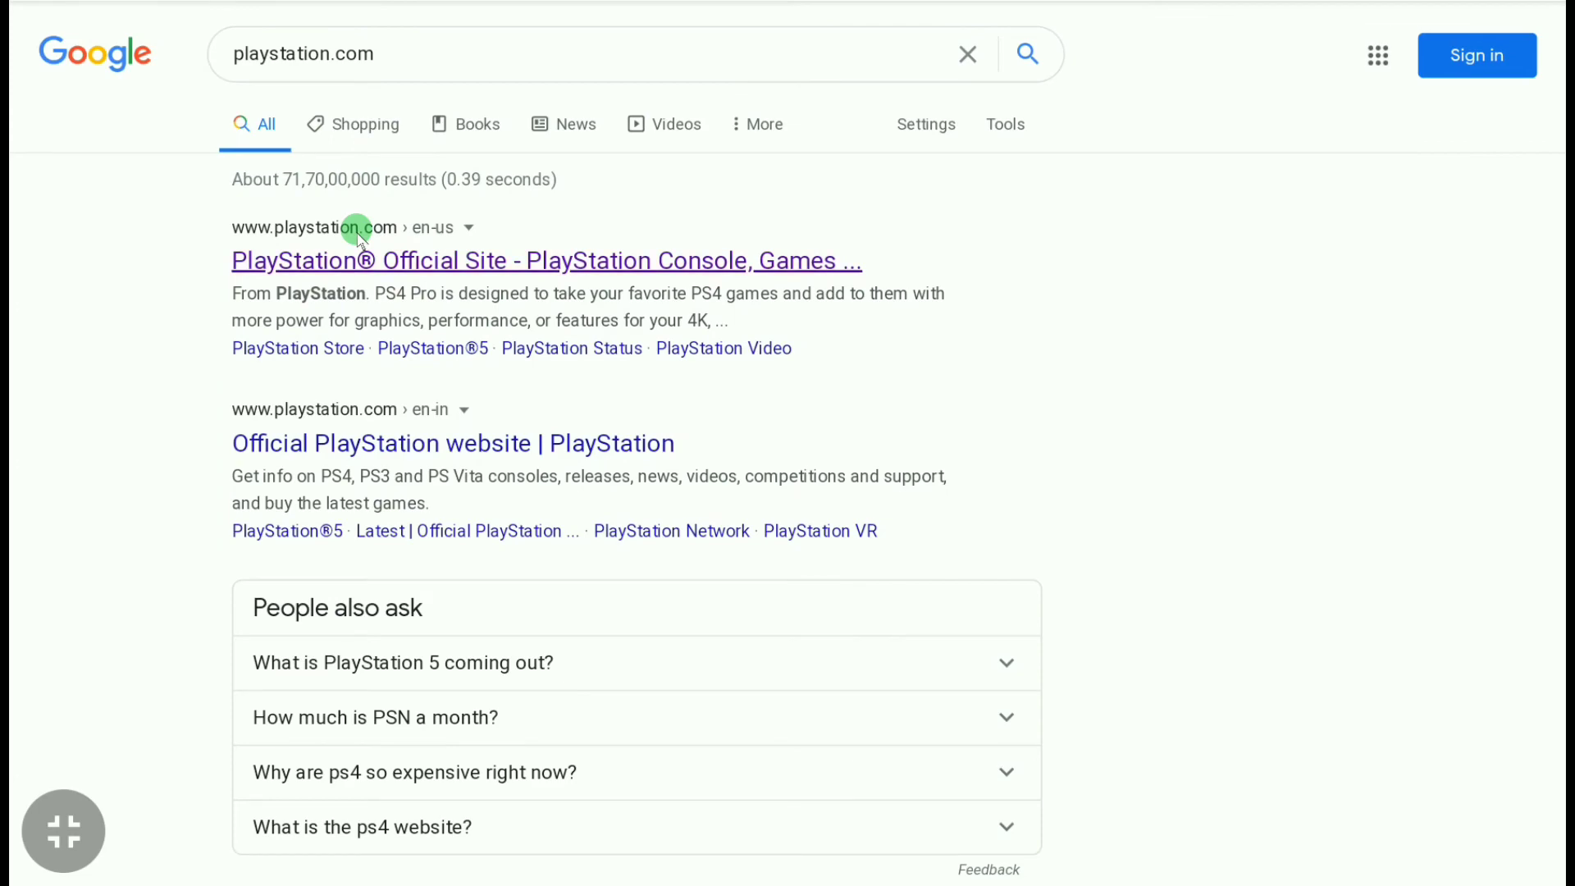
Step: Open playstation.com from the Google results and sign in using the new sign-in email
{"action": "left_click", "coordinate": [359, 238]}
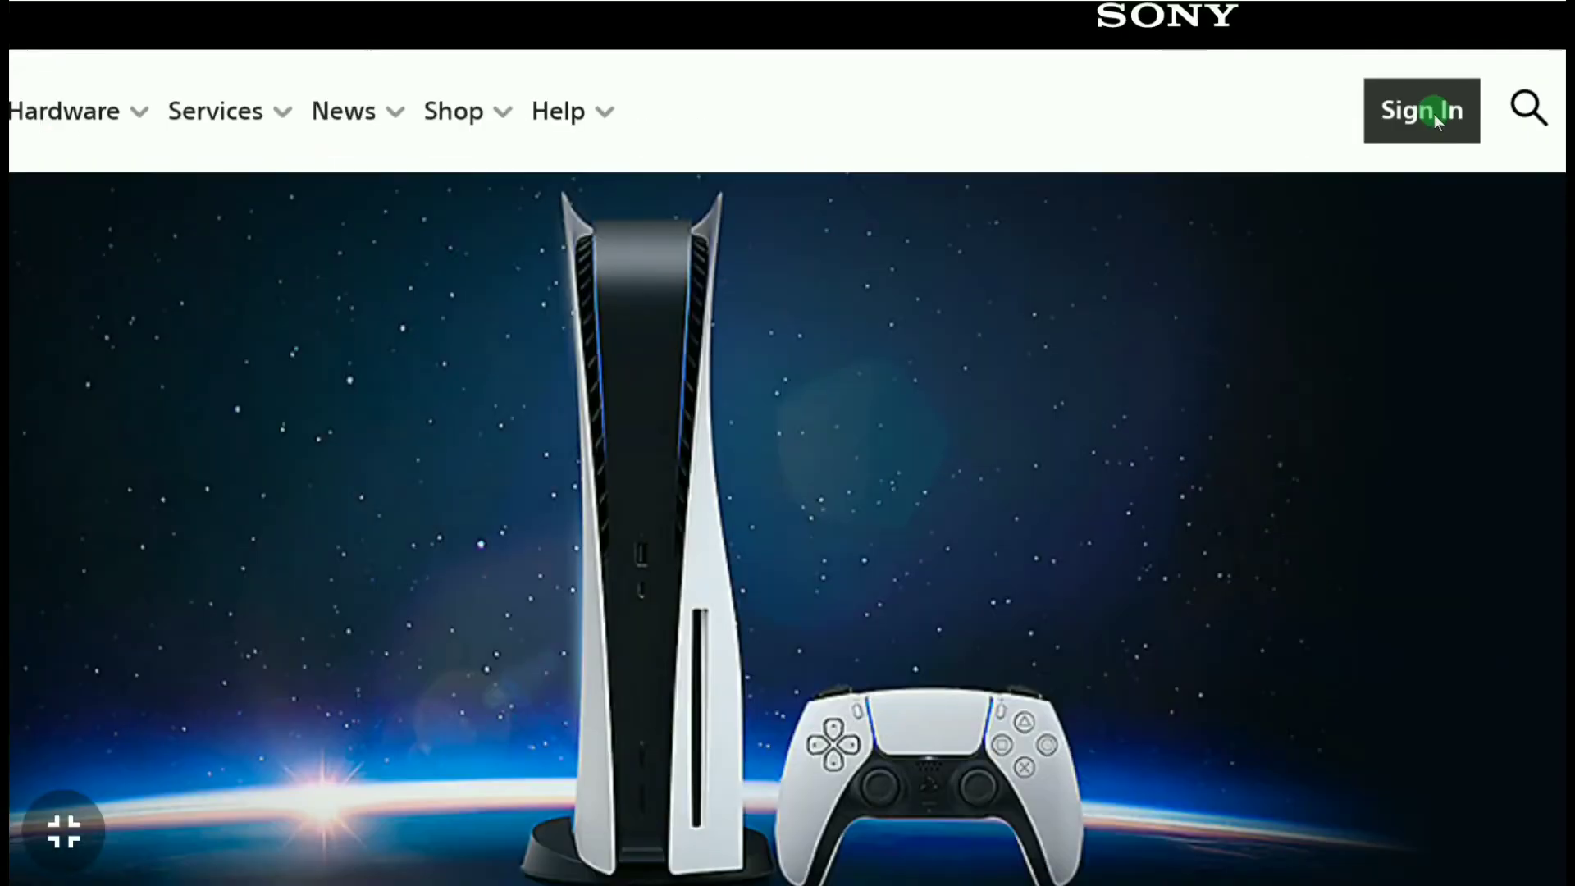
{"action": "left_click", "coordinate": [1434, 114]}
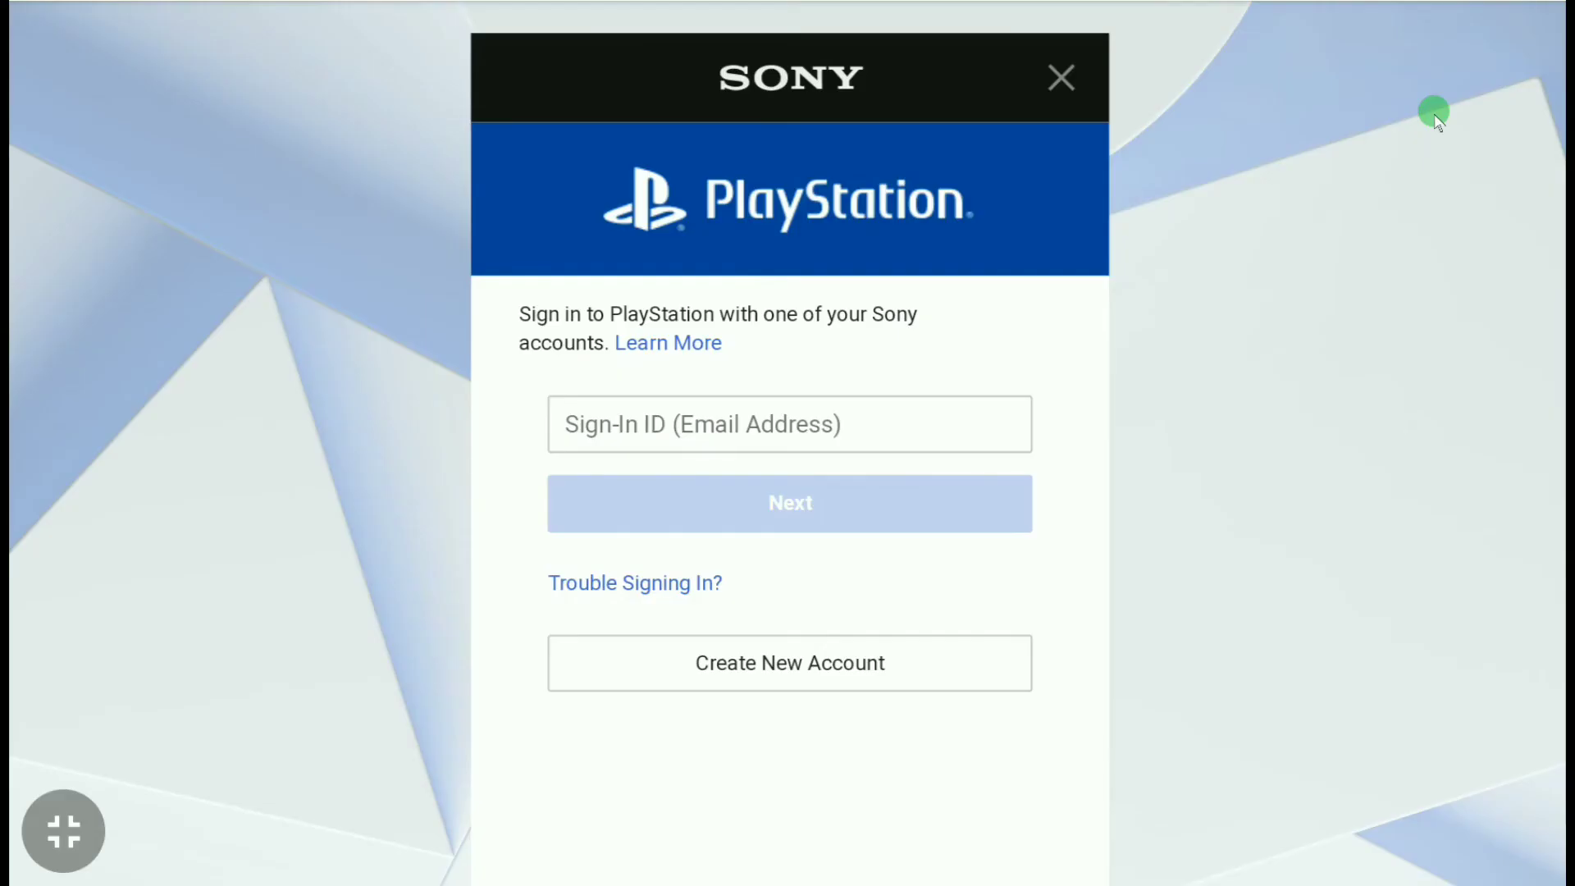
{"action": "left_click", "coordinate": [666, 436]}
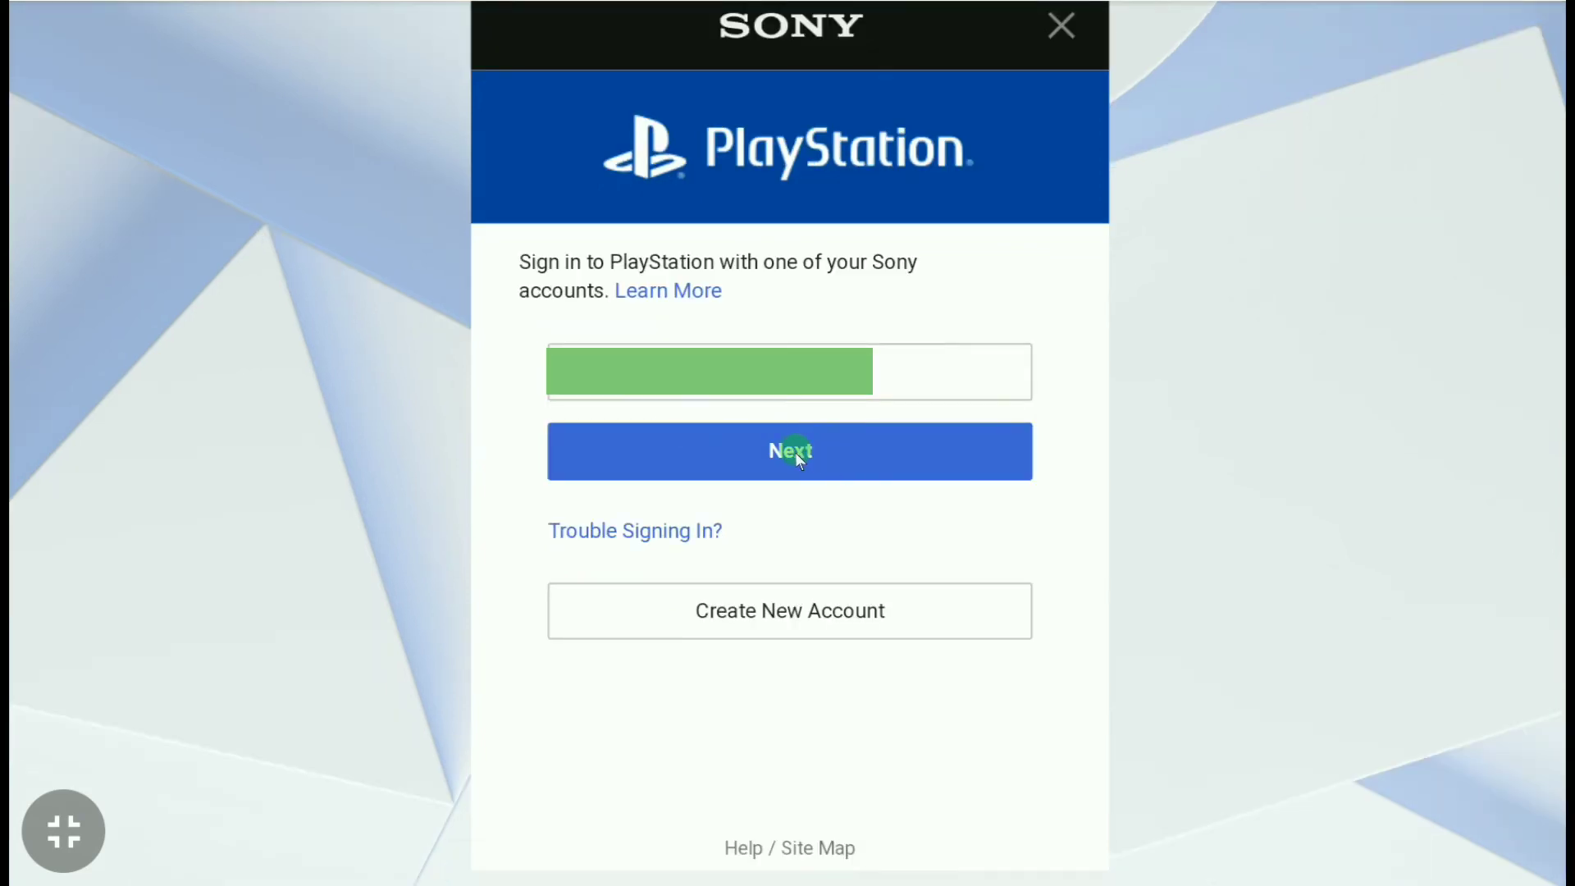
{"action": "left_click", "coordinate": [795, 451]}
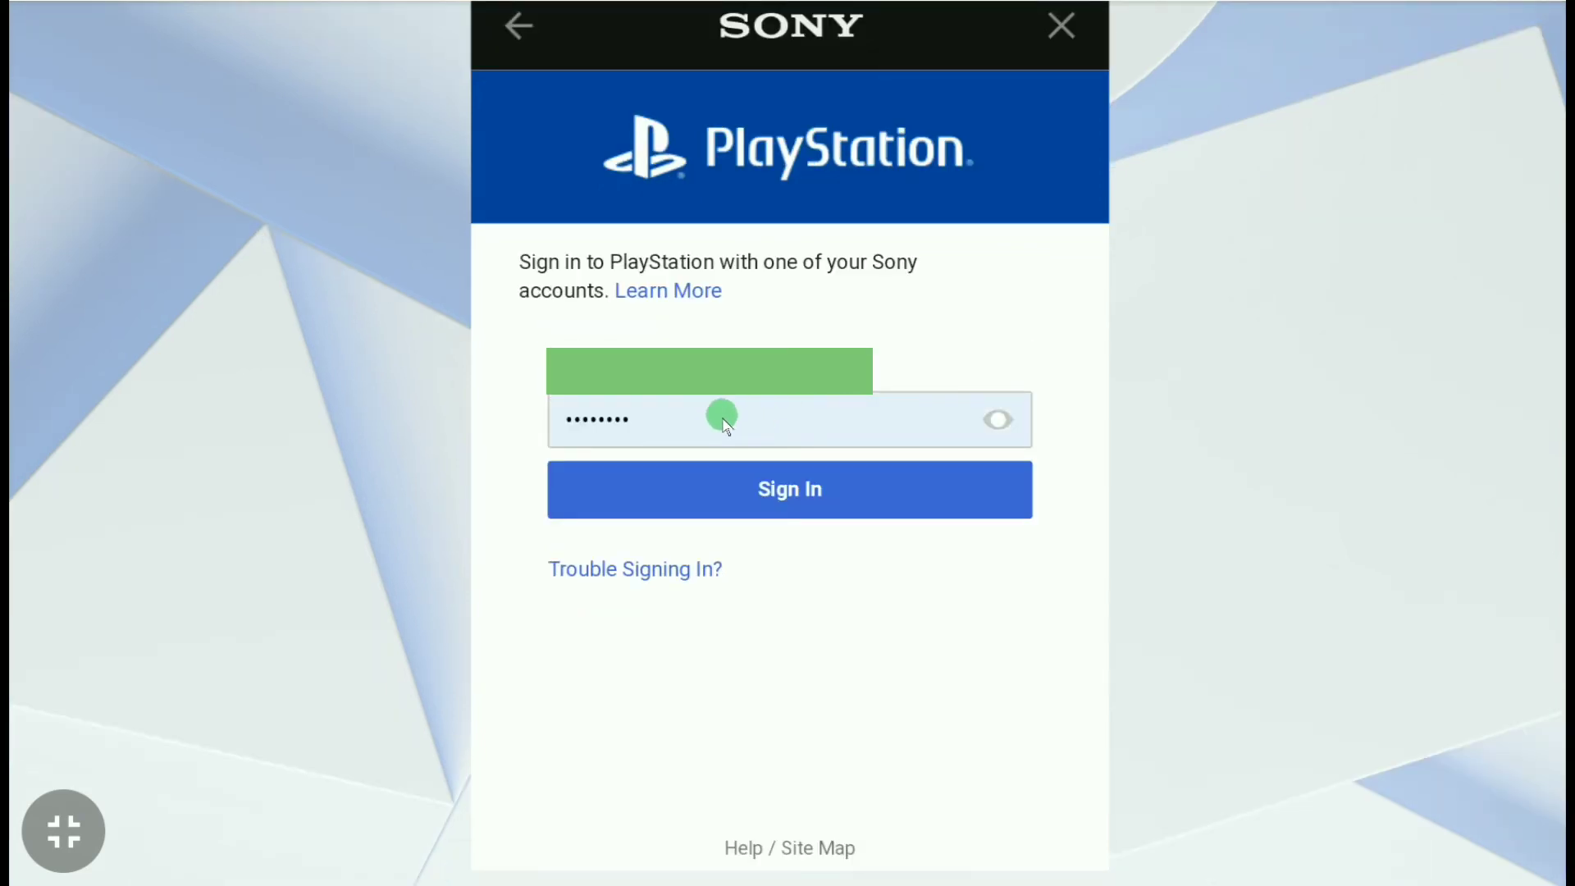
{"action": "left_click", "coordinate": [772, 507]}
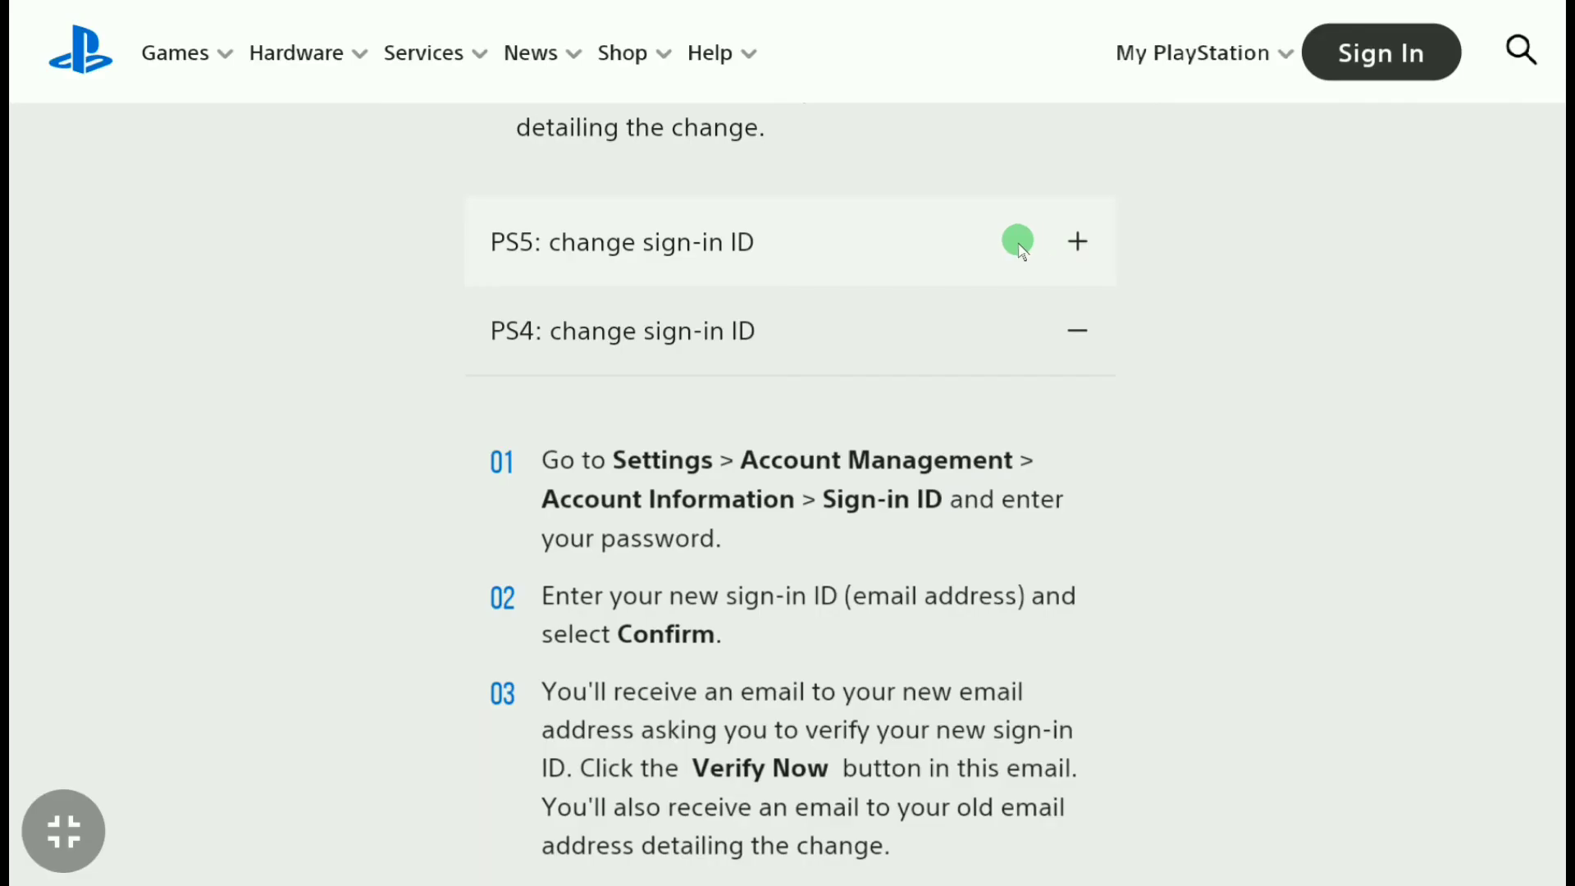
Step: Expand the PS5 and then the PS4 sign-in ID change steps in the help article
{"action": "left_click", "coordinate": [1016, 243]}
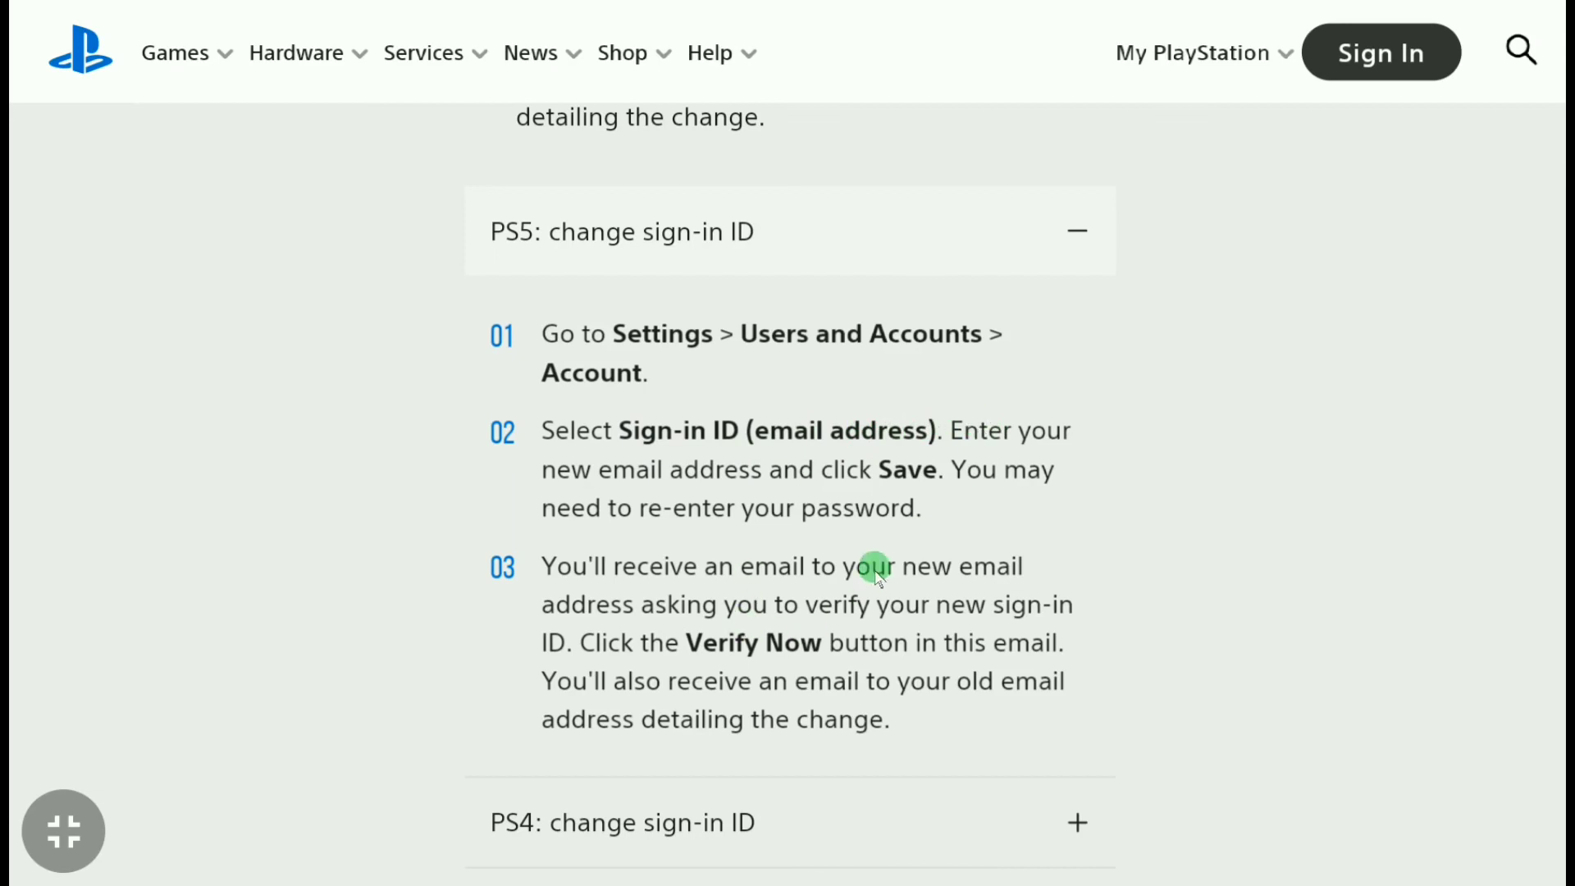
{"action": "scroll", "coordinate": [903, 492], "scroll_direction": "down", "scroll_amount": 3}
{"action": "left_click", "coordinate": [924, 553]}
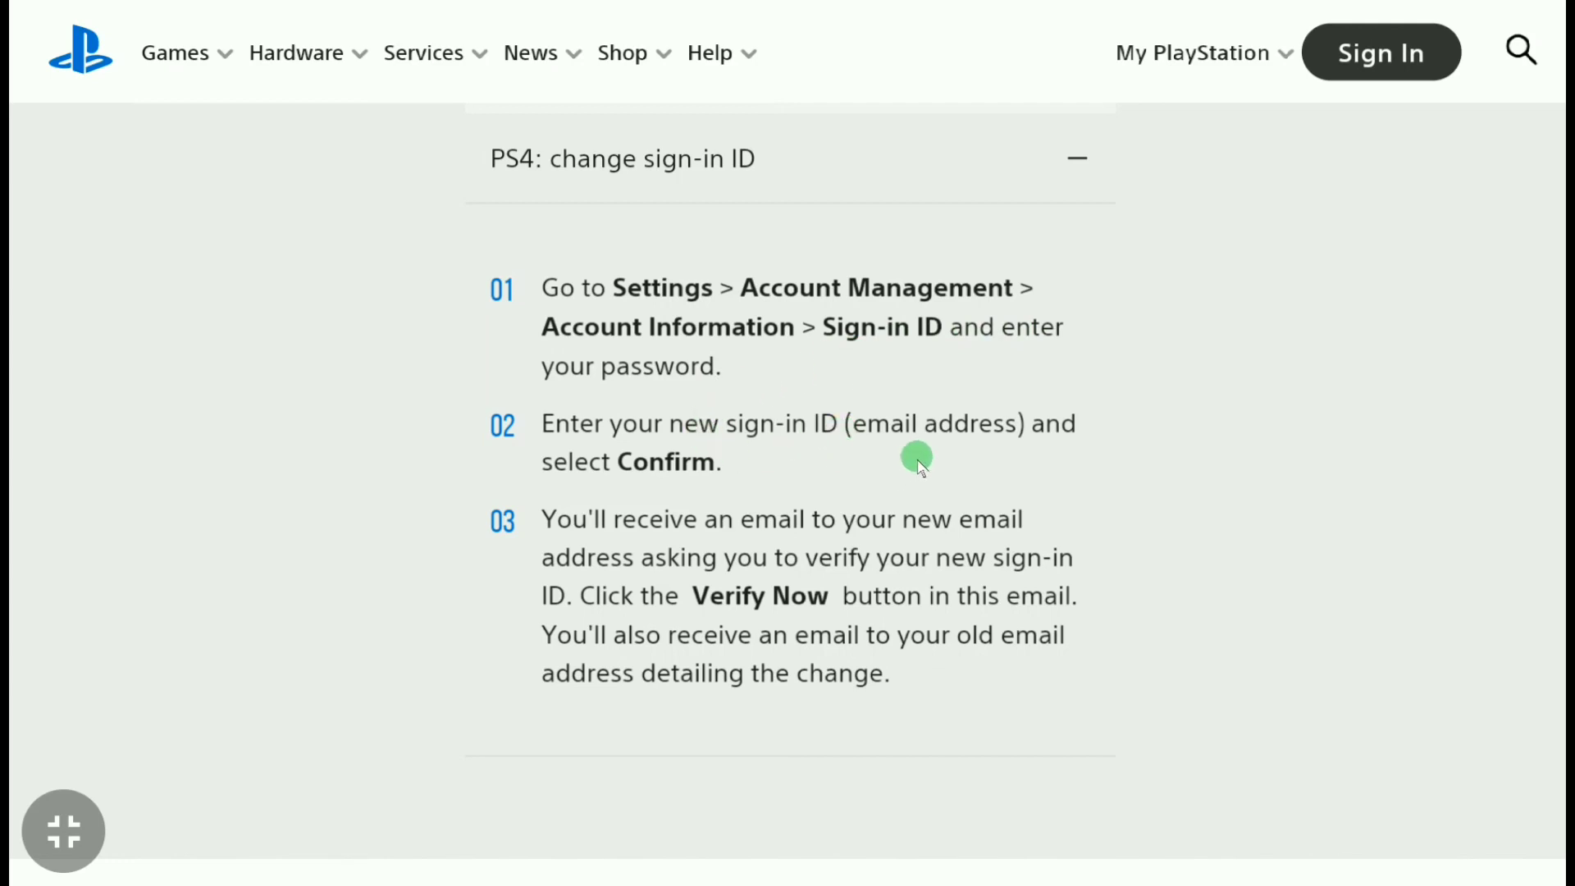
{"action": "scroll", "coordinate": [876, 515], "scroll_direction": "up", "scroll_amount": 5}
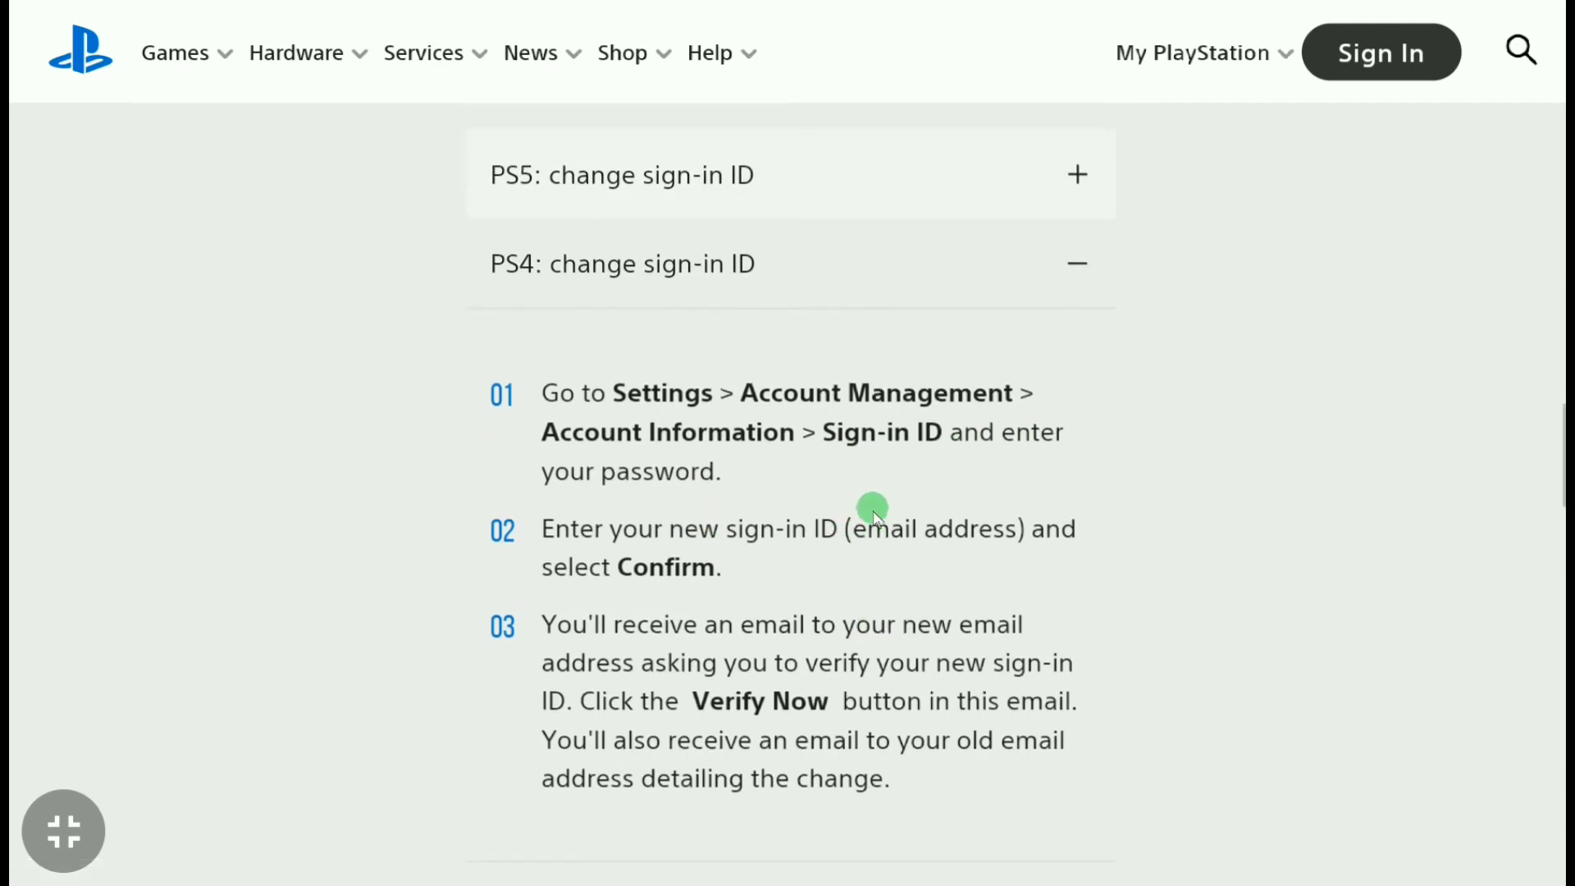